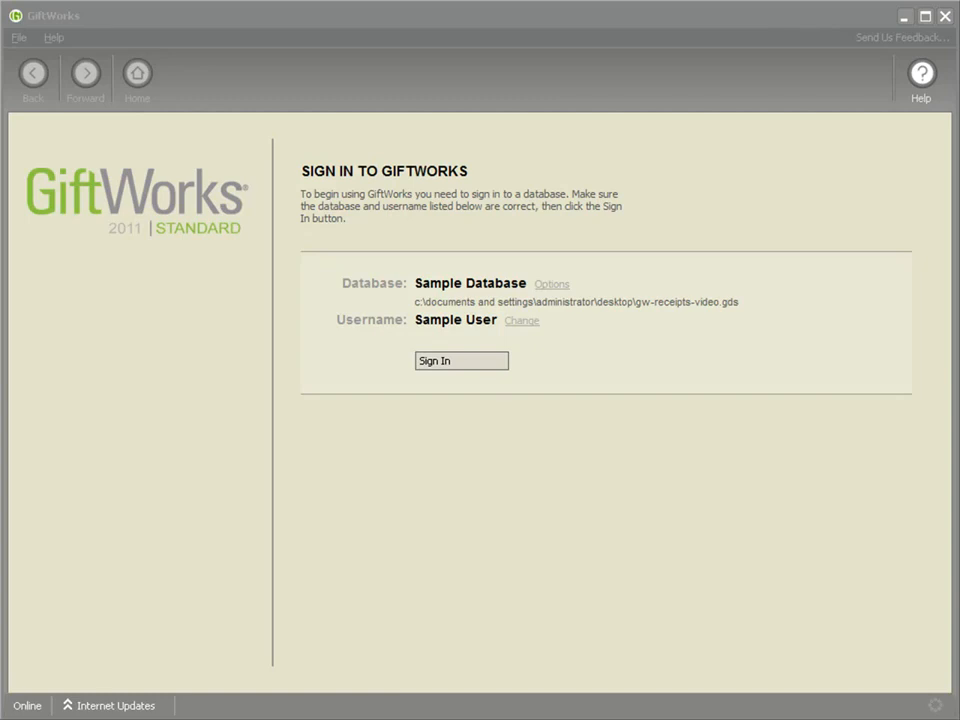
# - Sign in to the Sample Database and view the receipt issued for the year-end receipt donor's $500.00 gift
pyautogui.click(449, 366)
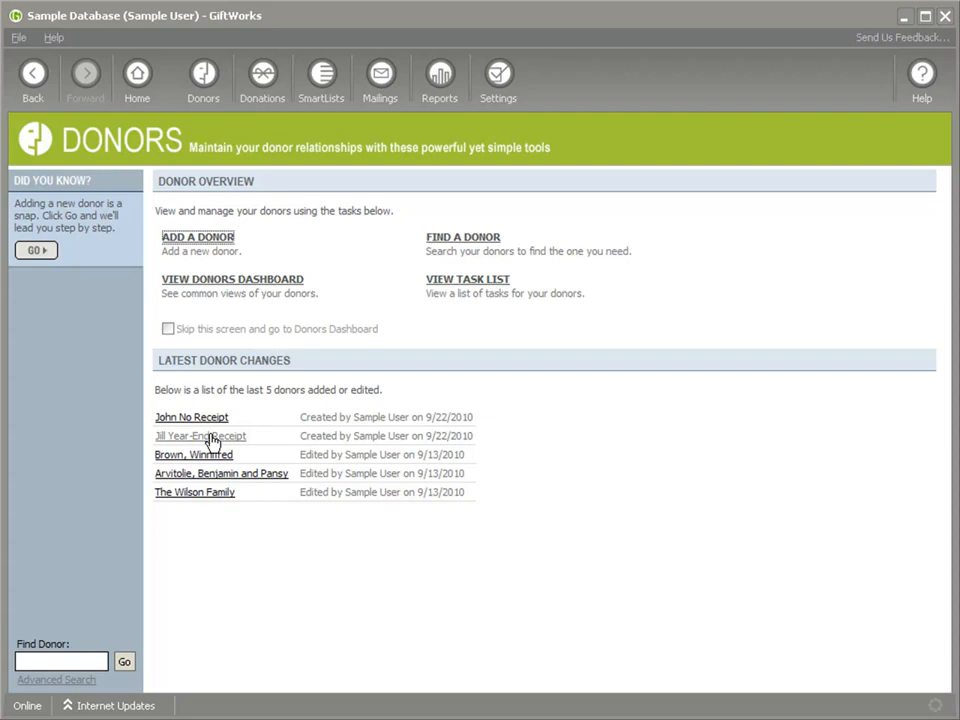
pyautogui.click(206, 443)
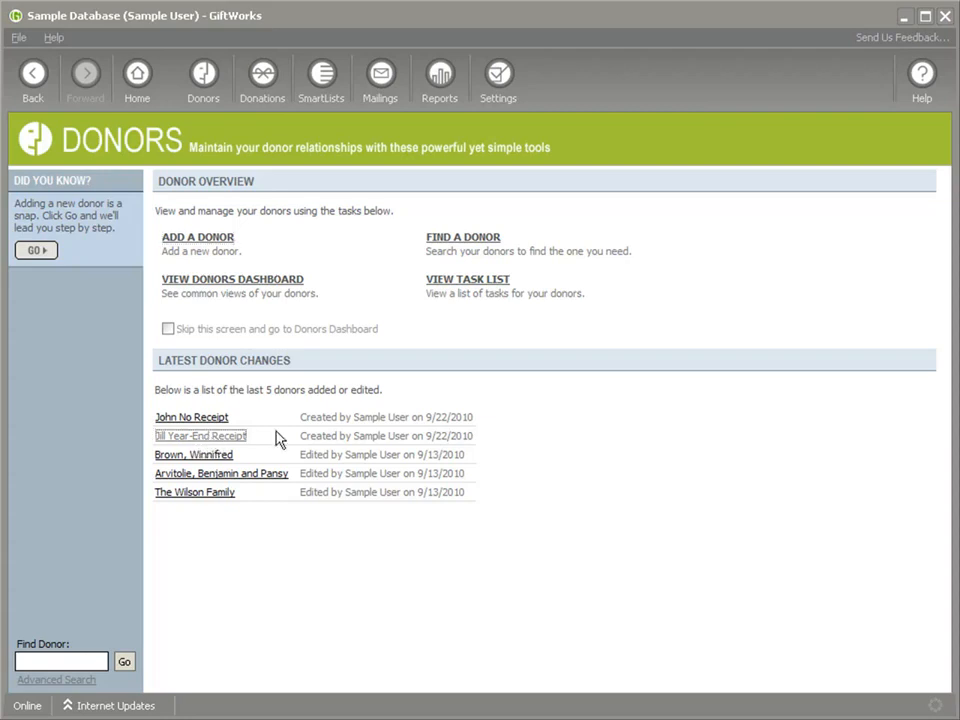
pyautogui.click(492, 248)
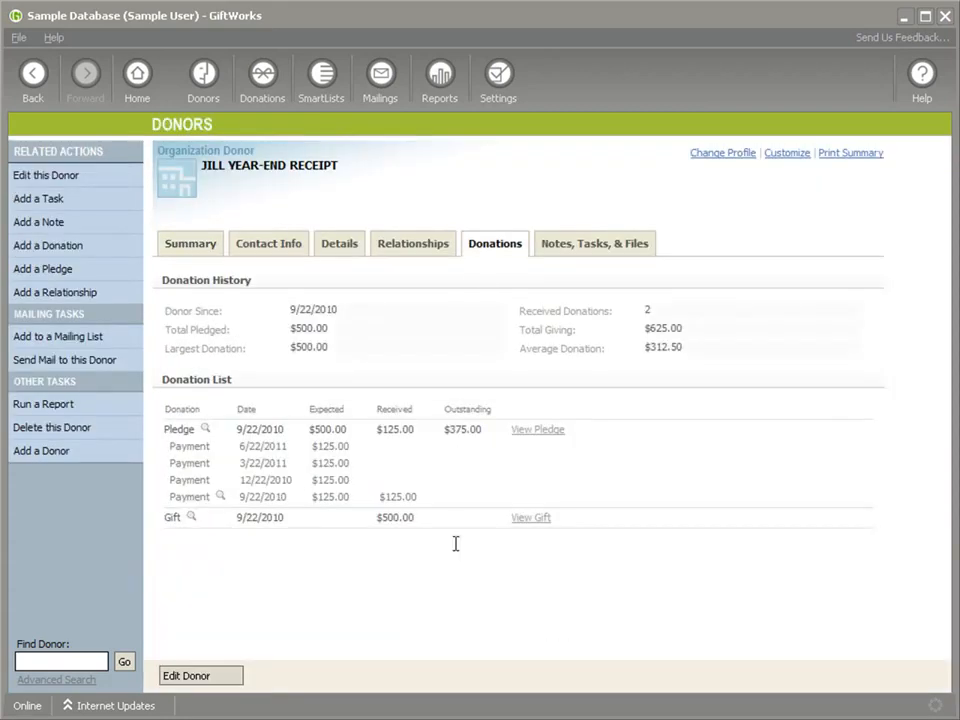
pyautogui.click(527, 518)
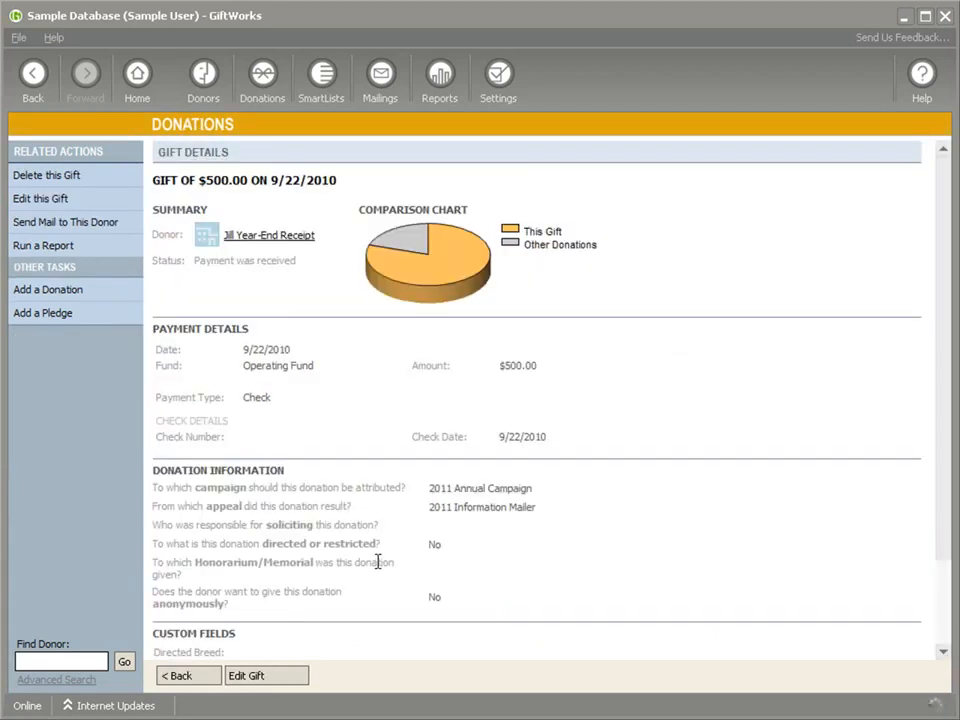
pyautogui.scroll(-3, 379, 562)
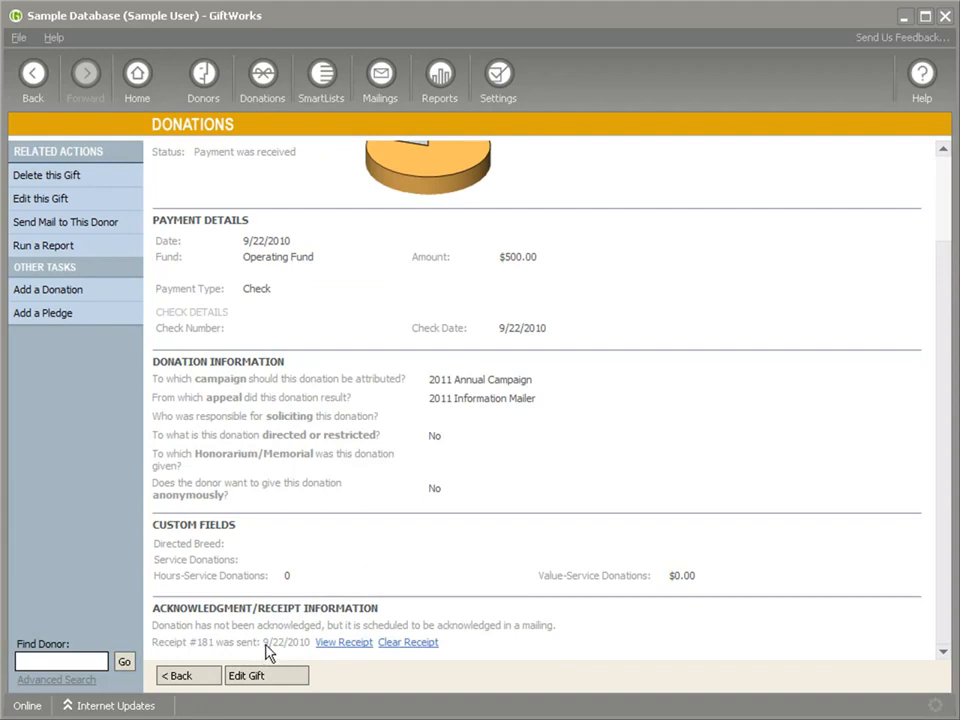
pyautogui.click(331, 645)
pyautogui.scroll(5, 414, 553)
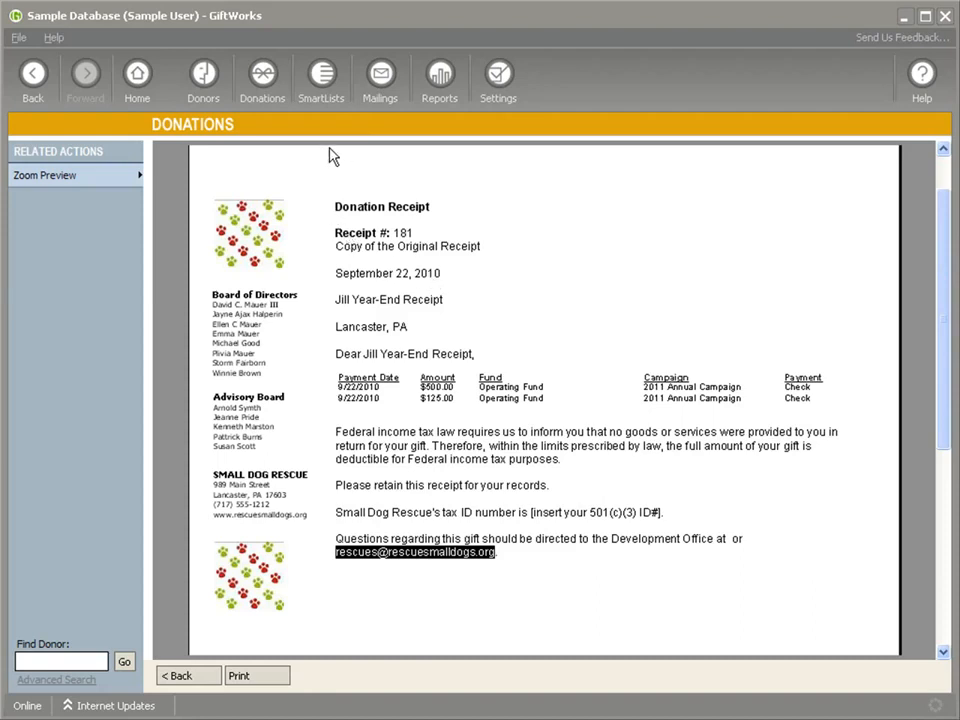
# - Open the Special Gift Receipt template from the letter library's receipt letters for editing
pyautogui.click(379, 100)
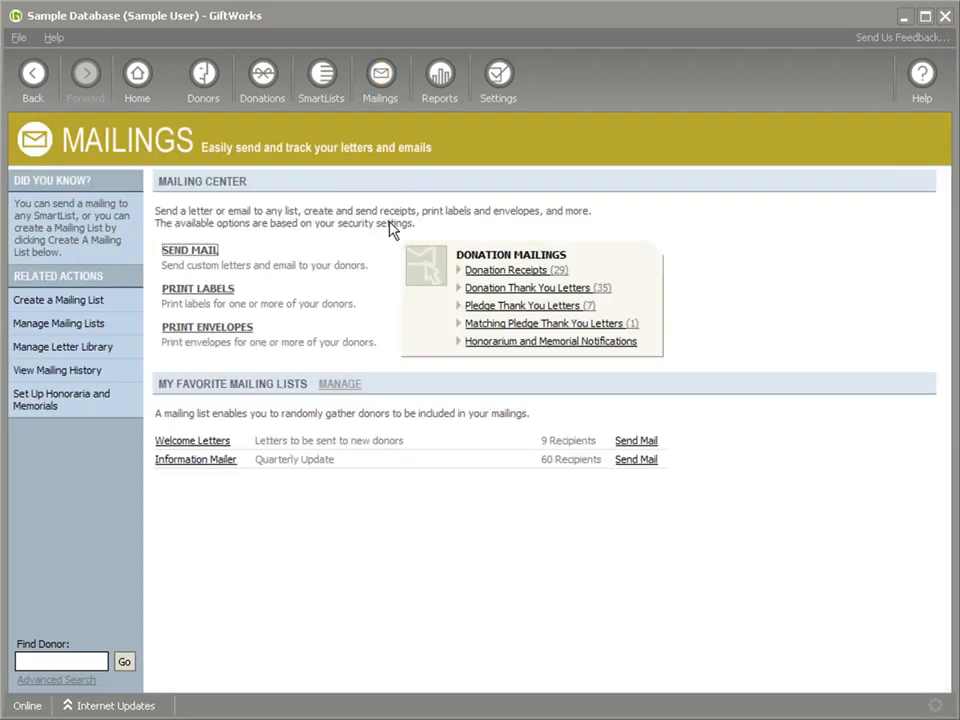
pyautogui.click(68, 347)
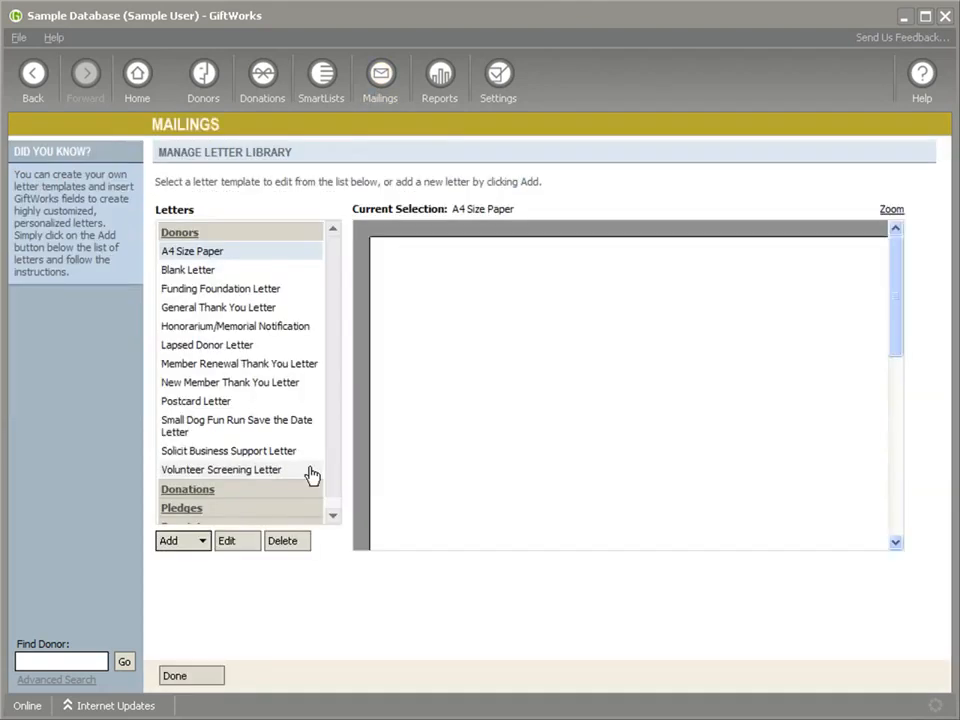
pyautogui.scroll(-1, 320, 450)
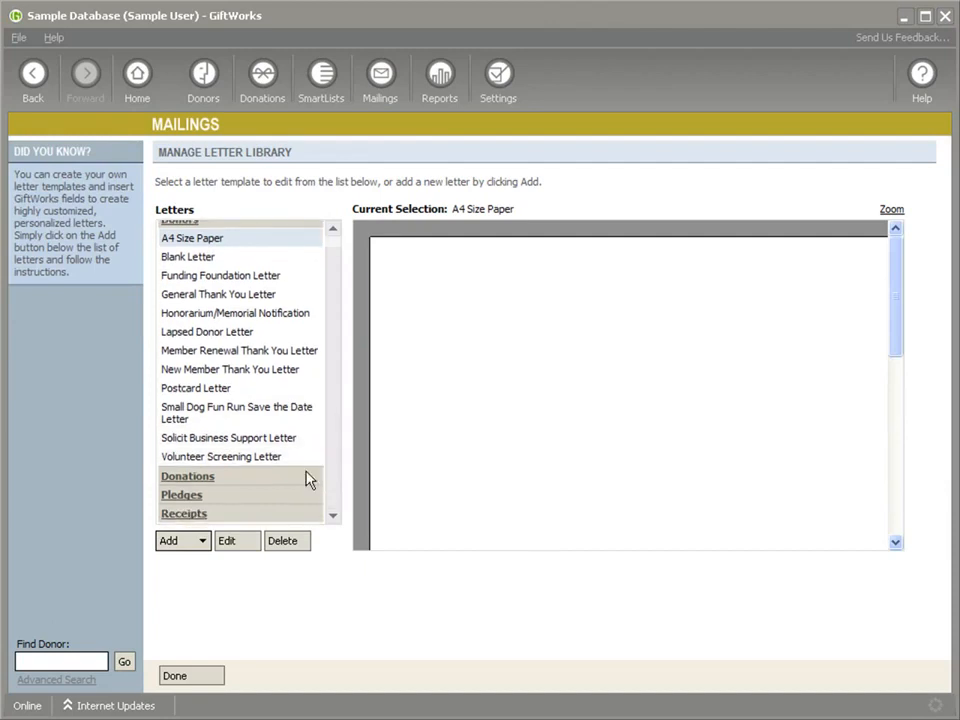
pyautogui.click(190, 518)
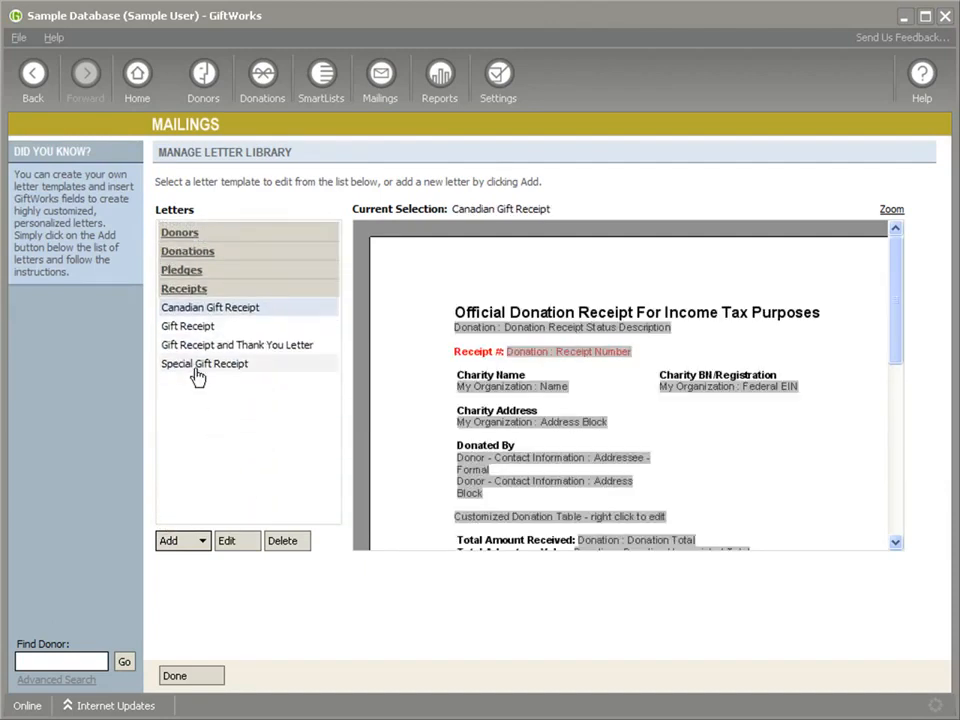
pyautogui.click(197, 364)
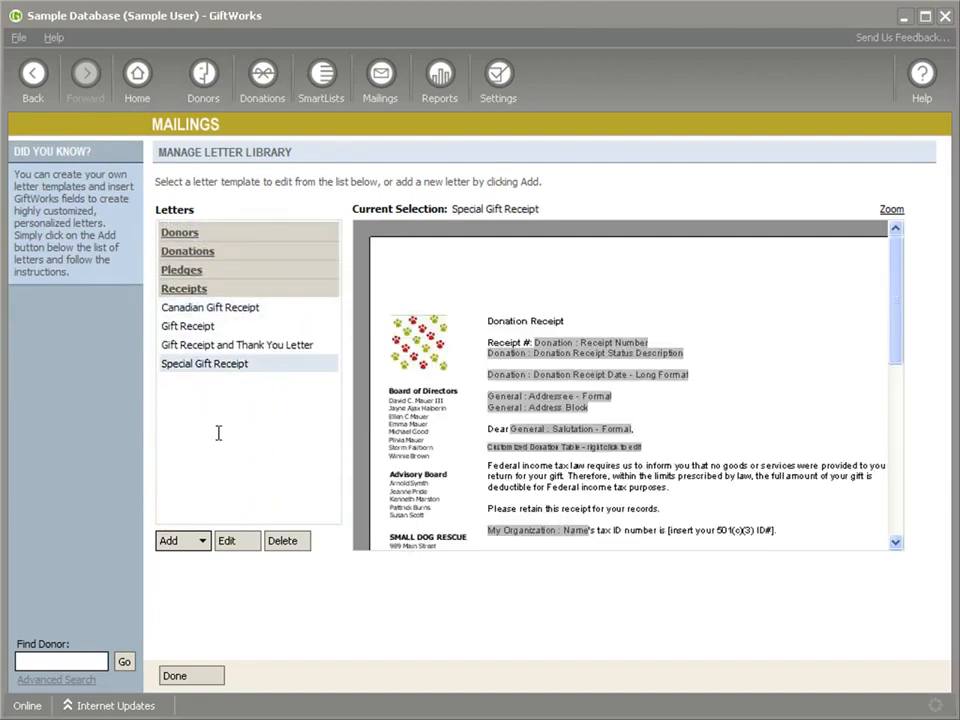
pyautogui.click(231, 541)
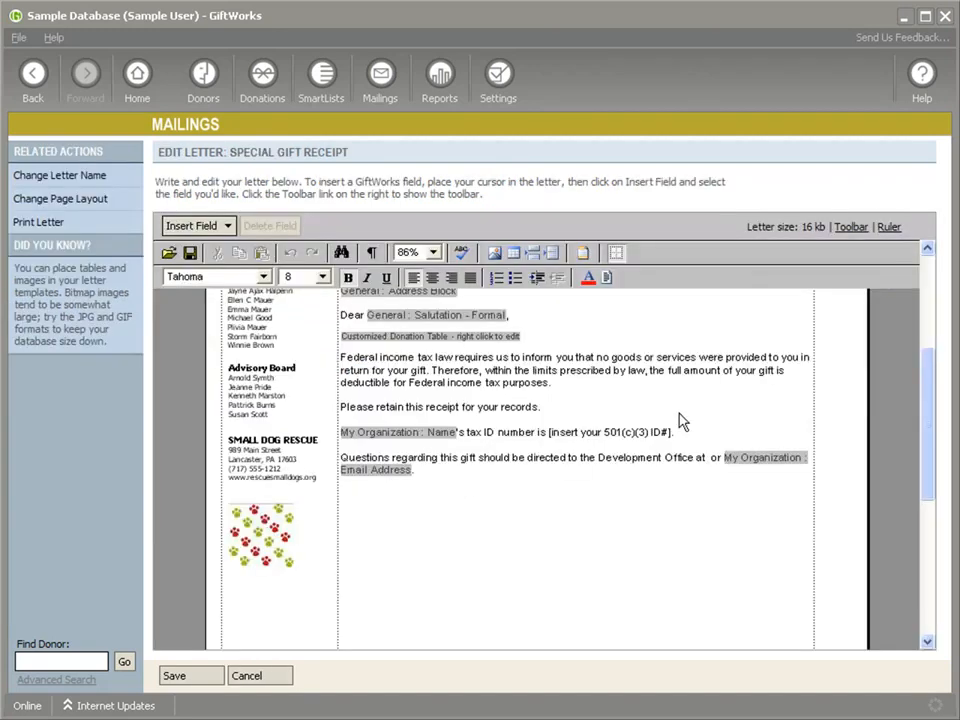
# - Review the receipt fields placed in the letter and the donation fields available for insertion
pyautogui.moveTo(922, 400); pyautogui.dragTo(926, 290)
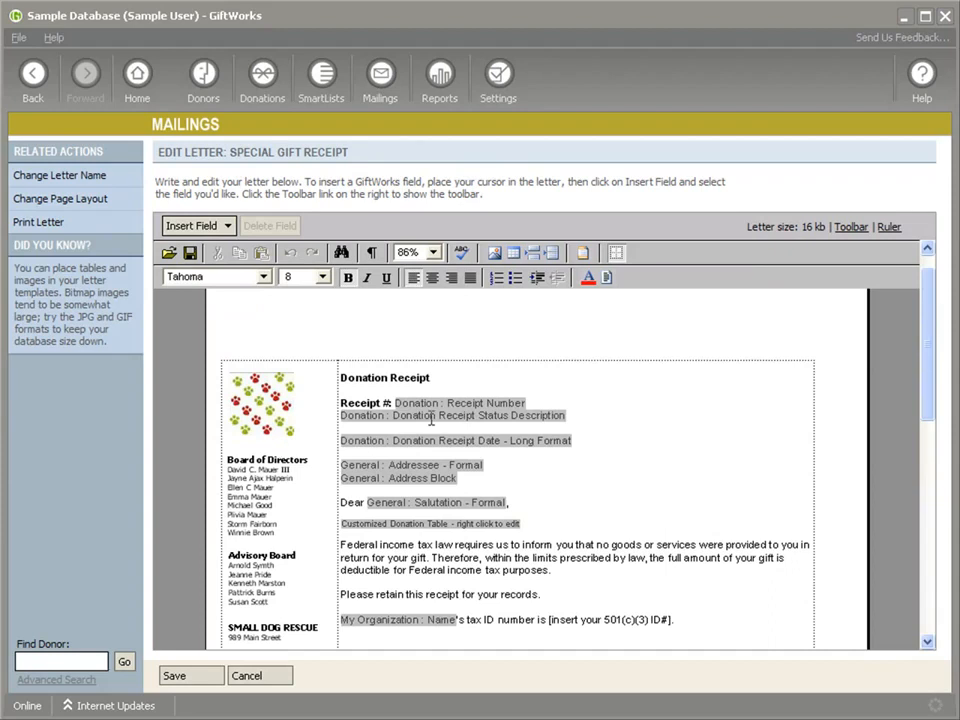
pyautogui.click(222, 225)
pyautogui.moveTo(218, 302)
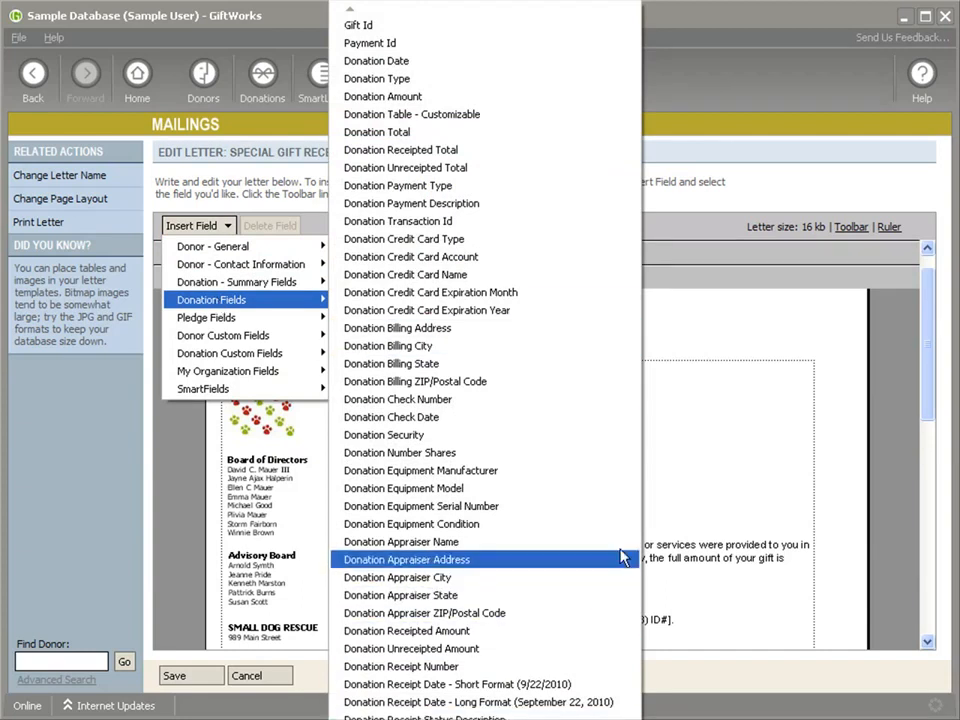
pyautogui.click(671, 497)
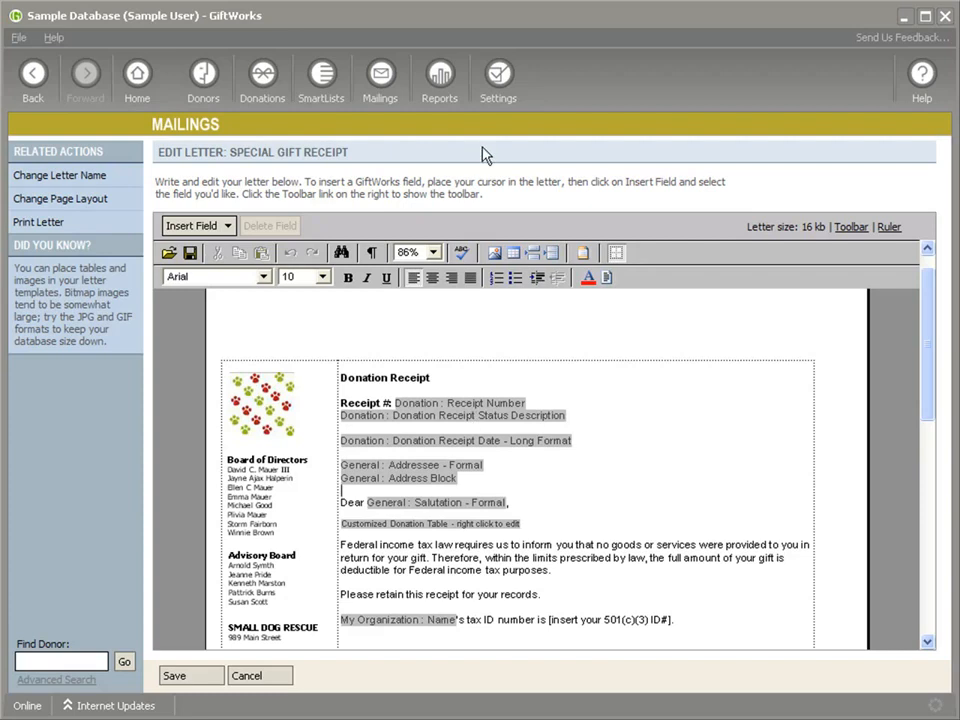
# - Leave the letter without keeping edits and review the receipt options in the accounting settings, down to the reissue prompt
pyautogui.click(494, 103)
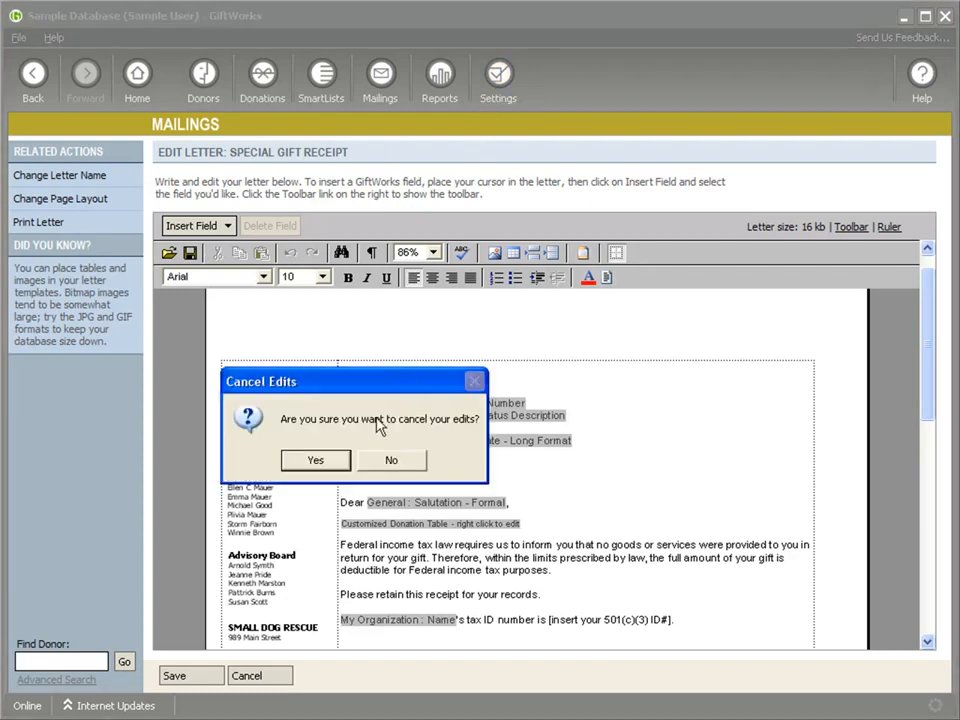
pyautogui.click(322, 463)
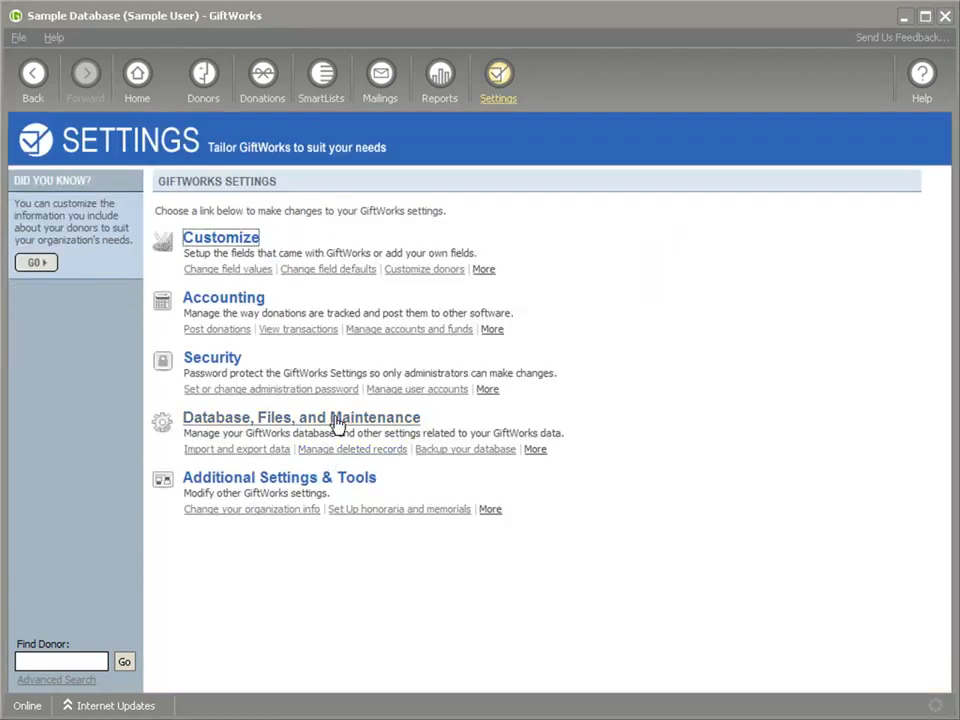
pyautogui.click(236, 302)
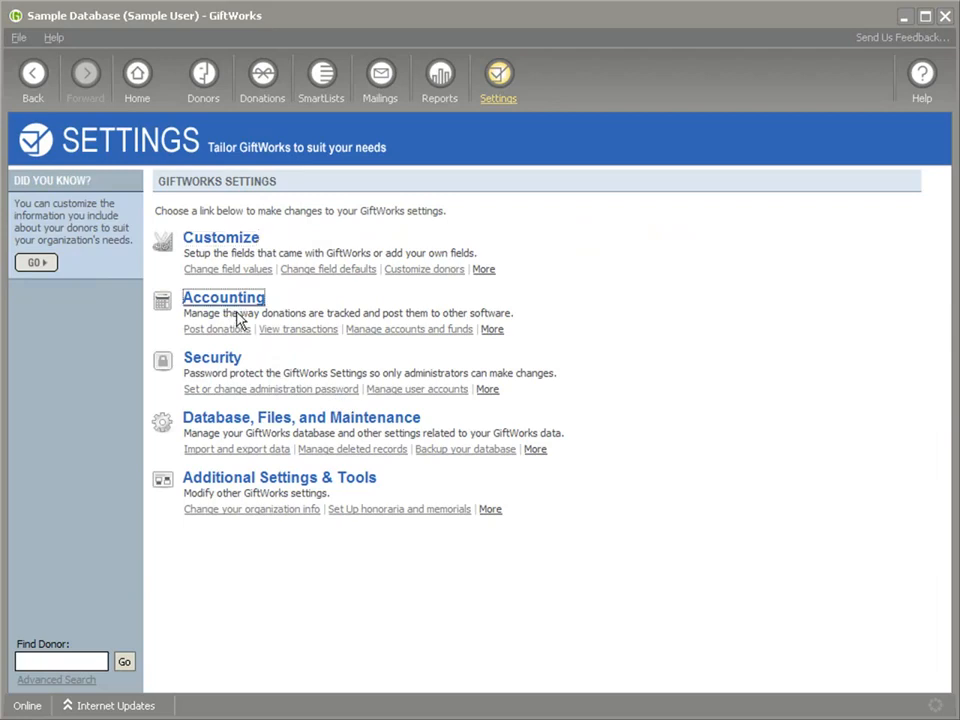
pyautogui.click(231, 452)
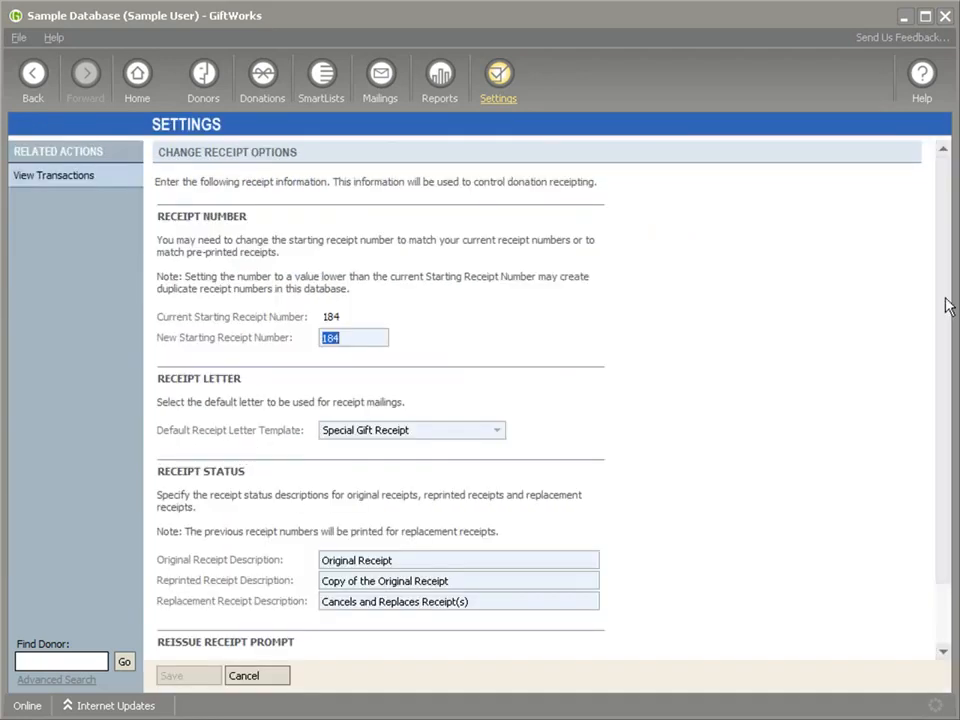
pyautogui.scroll(-1, 944, 326)
pyautogui.moveTo(941, 318); pyautogui.dragTo(939, 328)
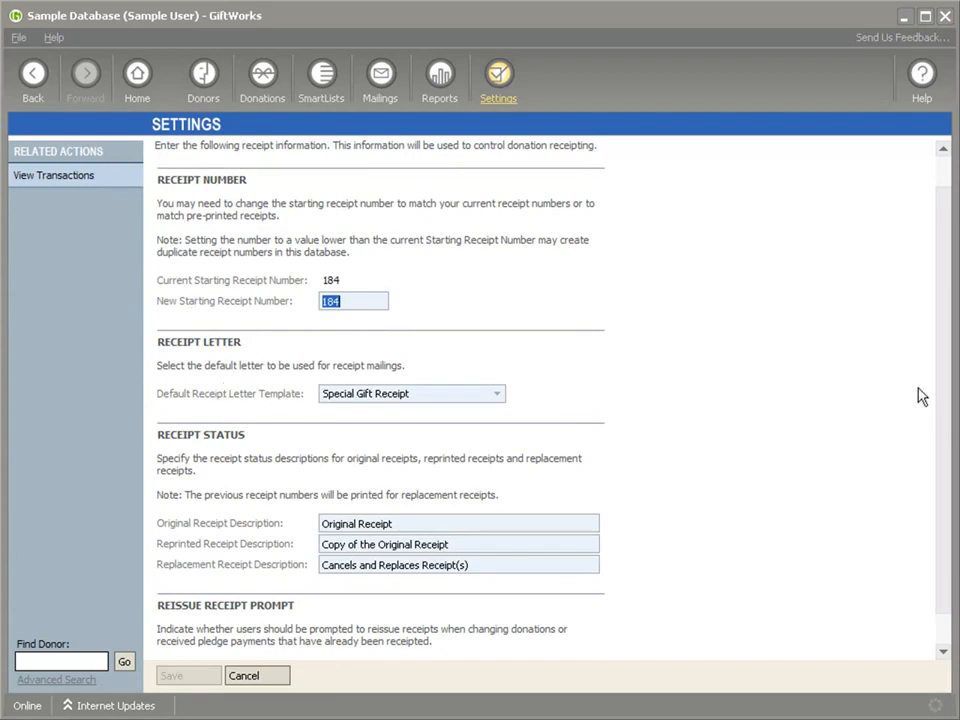
pyautogui.moveTo(939, 356); pyautogui.dragTo(939, 414)
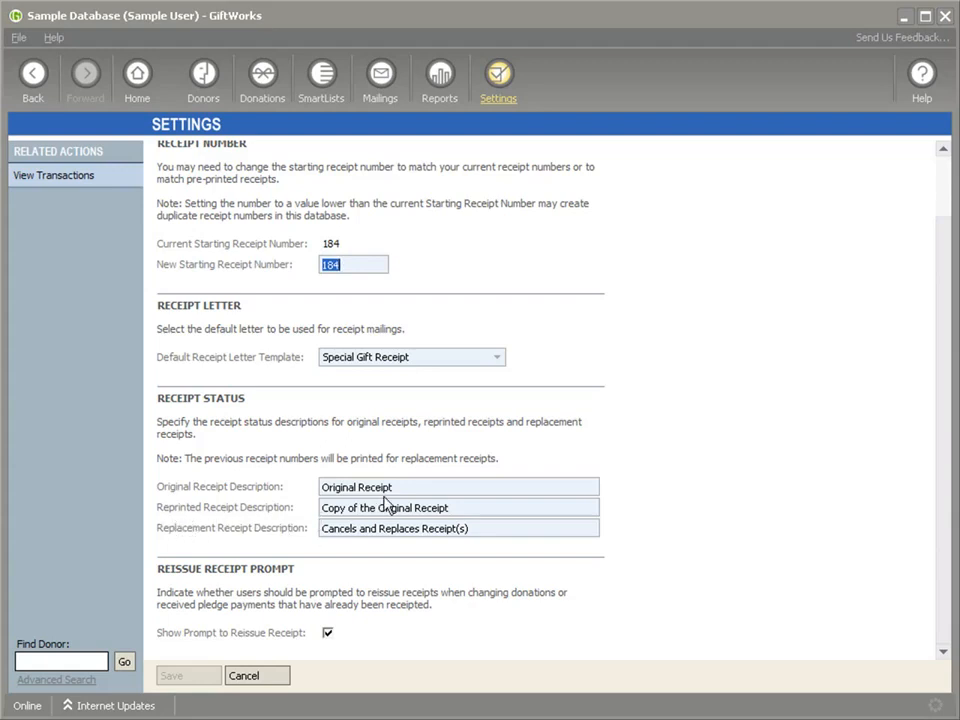
# - Try clearing the original receipt description and removing "and Replaces" from the replacement description, and discard the receipt option changes
pyautogui.moveTo(414, 486); pyautogui.dragTo(321, 487)
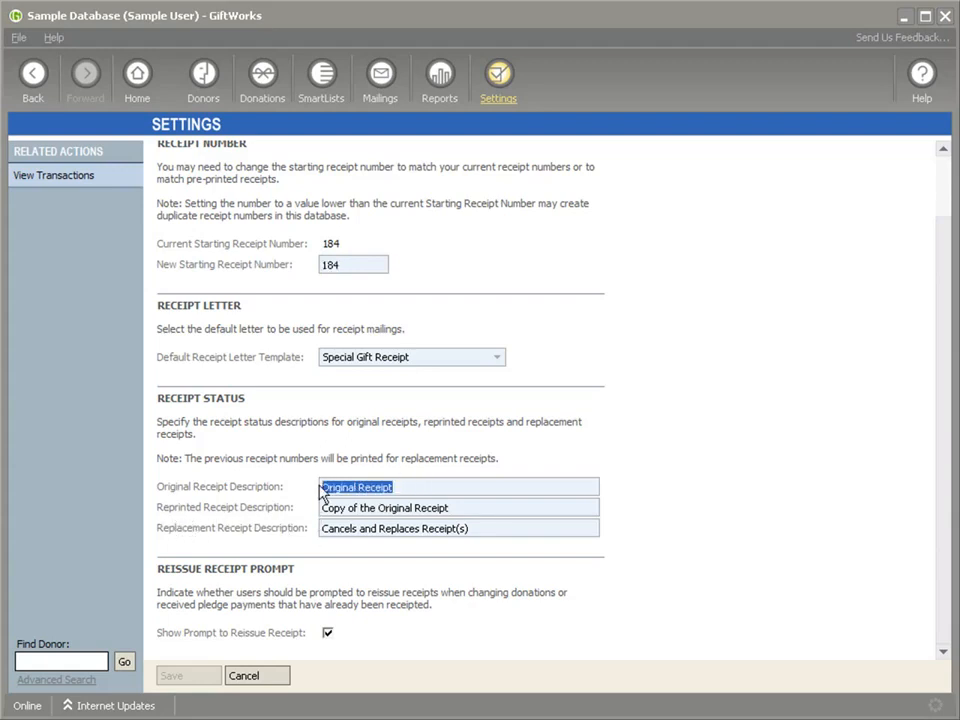
pyautogui.press('Delete')
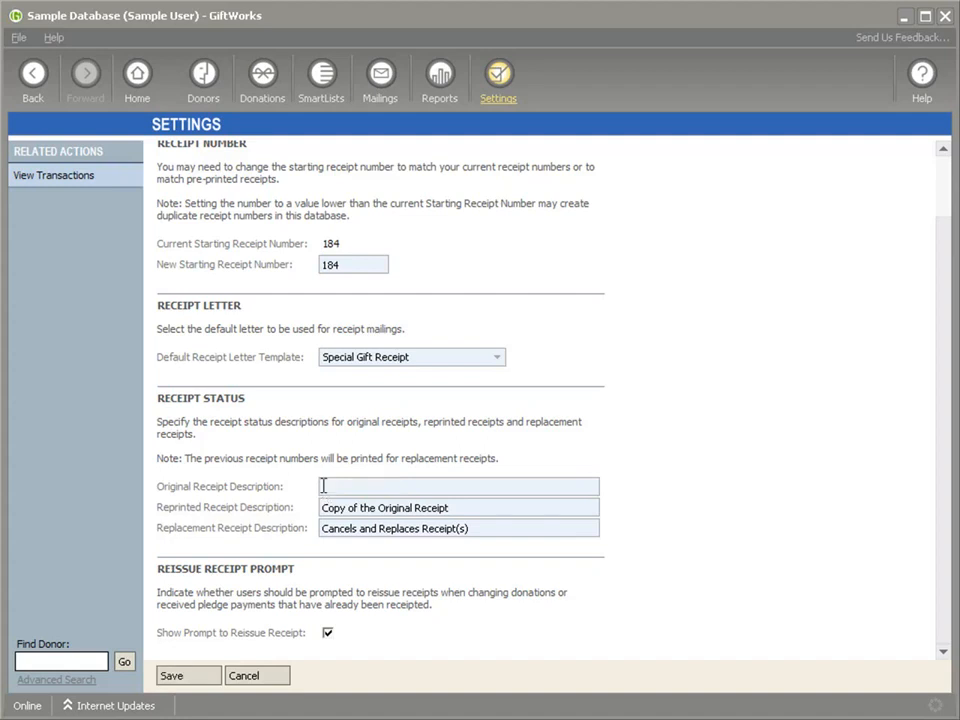
pyautogui.moveTo(361, 528); pyautogui.dragTo(421, 528)
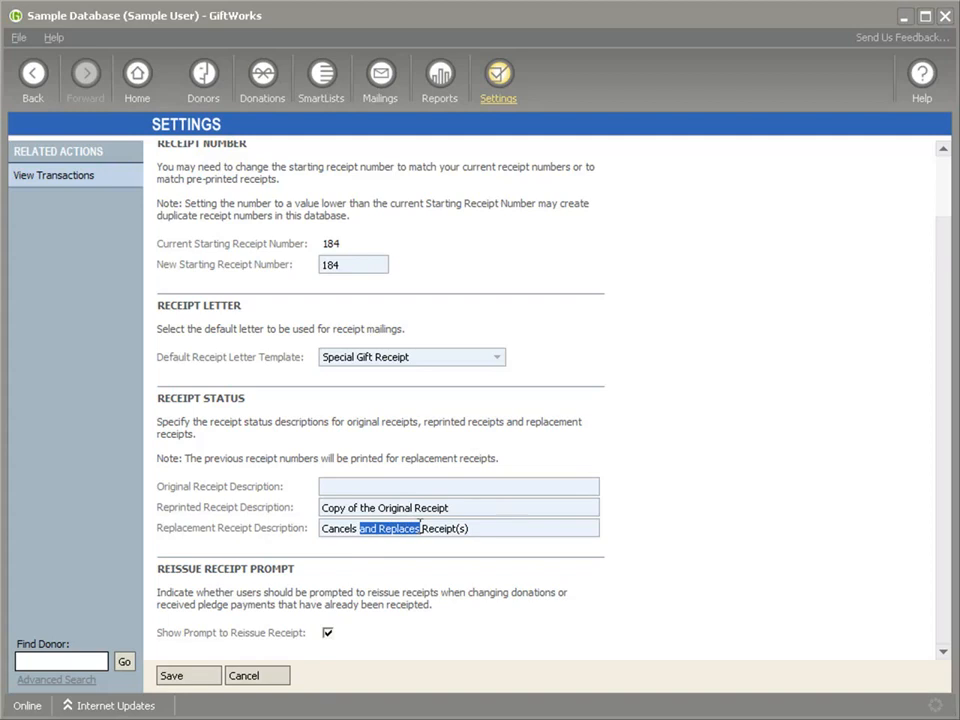
pyautogui.press('Delete')
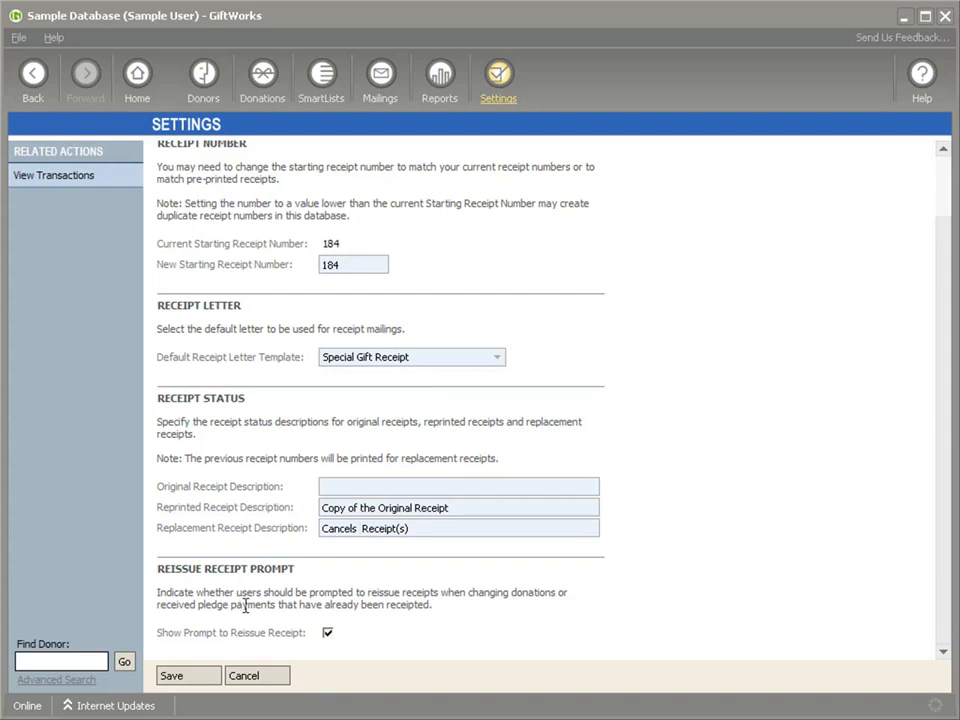
pyautogui.click(327, 634)
pyautogui.click(328, 634)
pyautogui.click(264, 677)
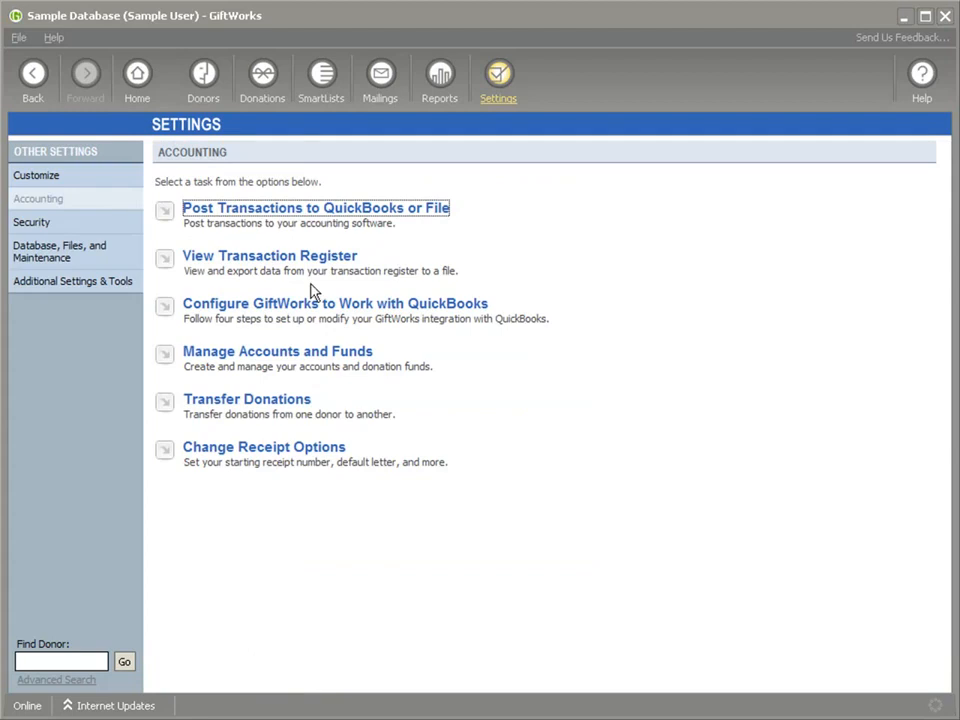
# - Open the year-end receipt donor's $500.00 gift and show its acknowledgment and receipt information
pyautogui.click(204, 100)
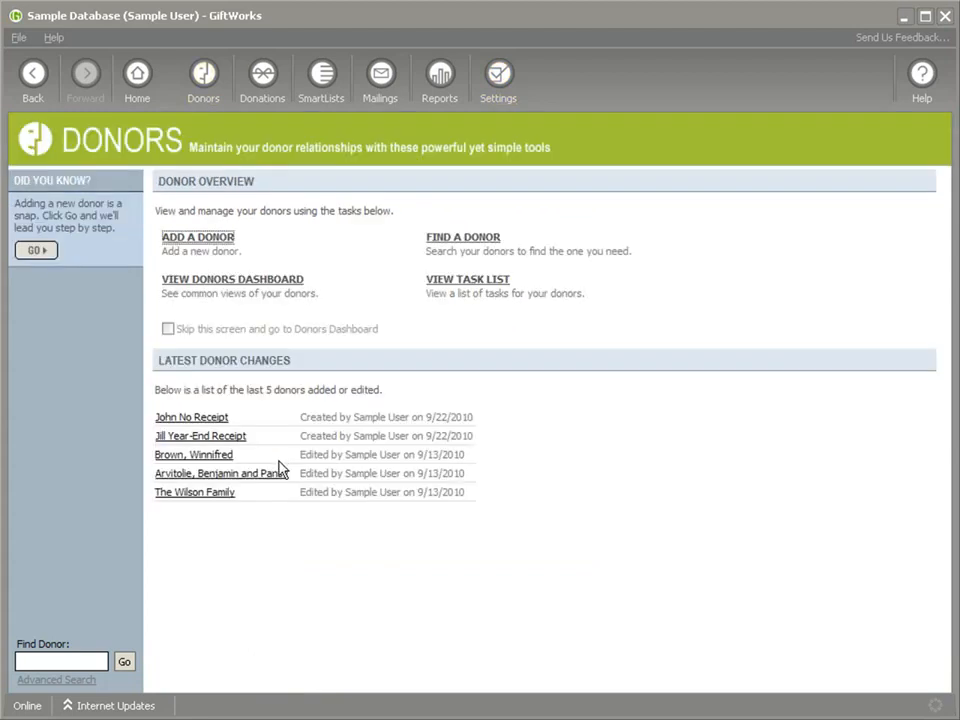
pyautogui.click(224, 438)
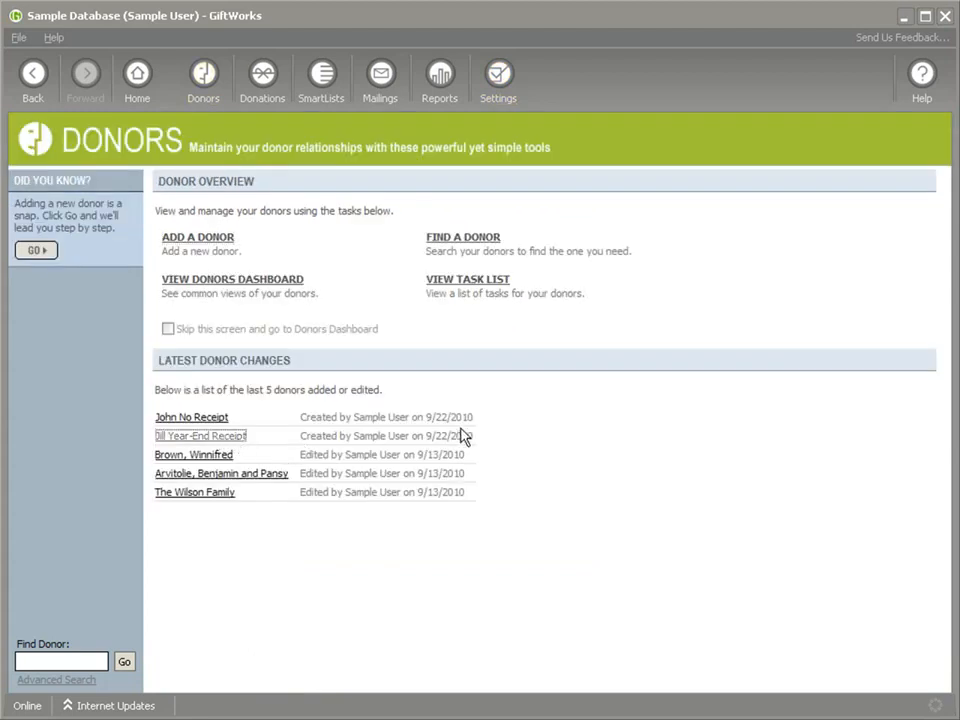
pyautogui.click(482, 250)
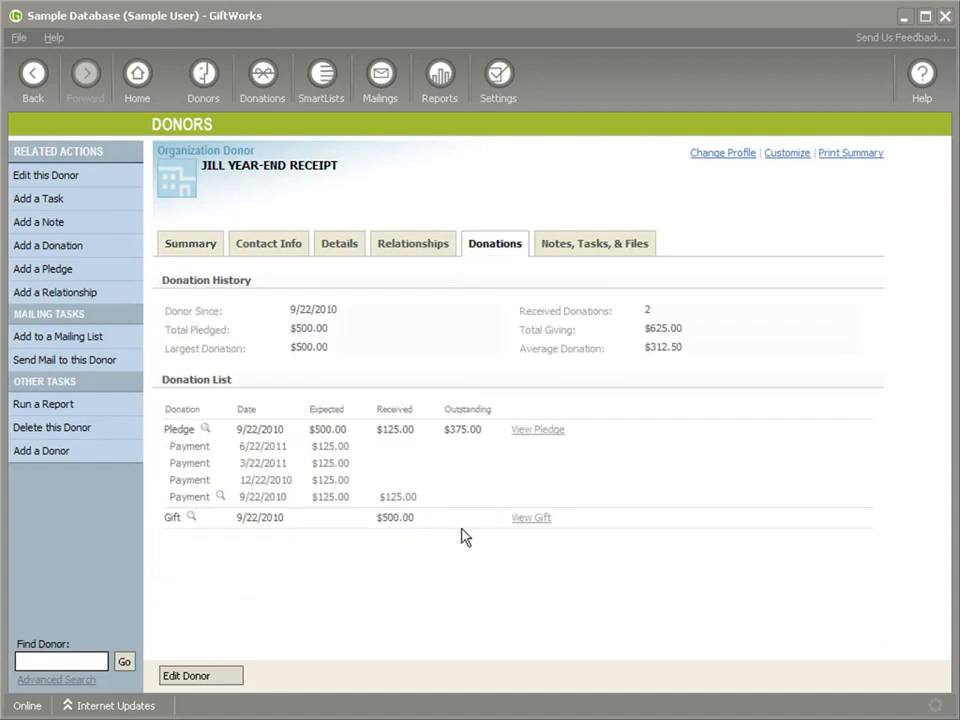
pyautogui.click(534, 518)
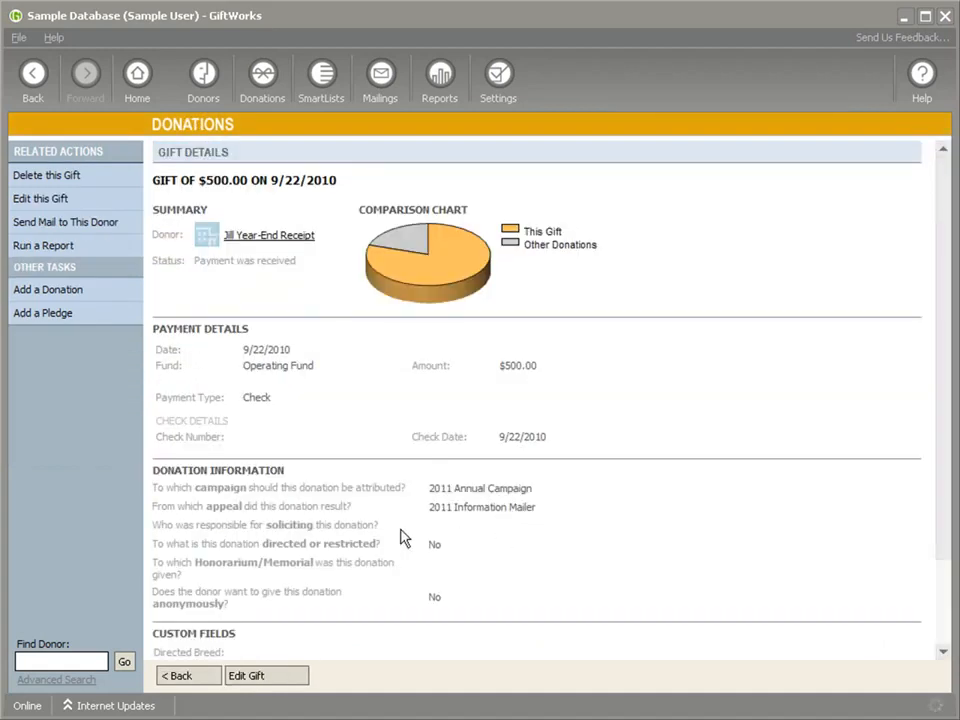
pyautogui.scroll(-3, 386, 533)
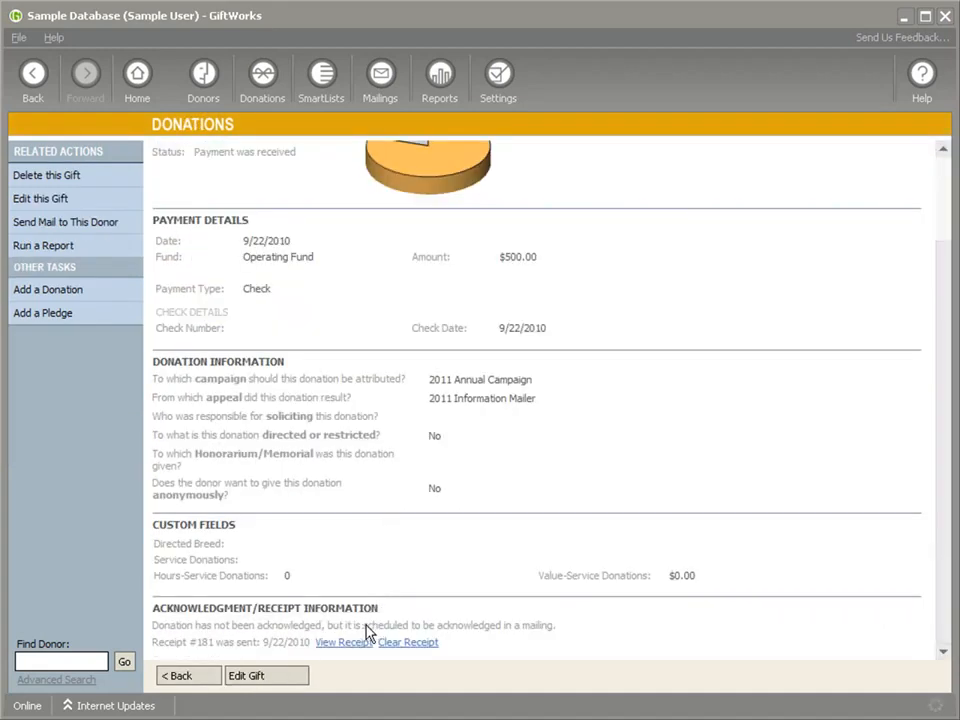
# - Edit this gift's payment, setting the gift amount to $600 and keeping the existing check details
pyautogui.click(58, 199)
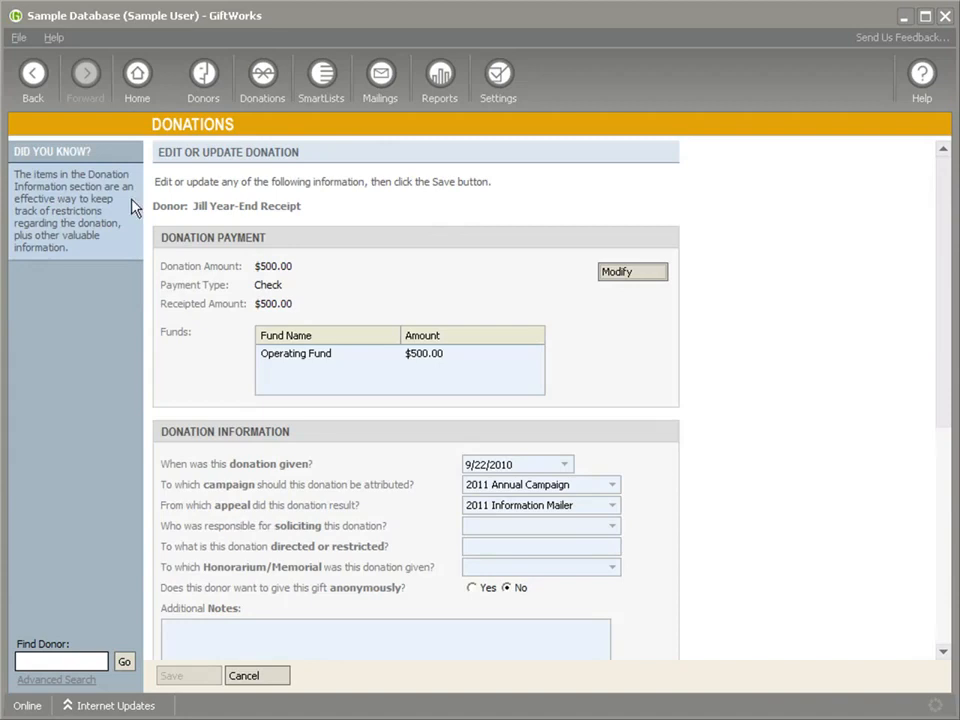
pyautogui.click(630, 280)
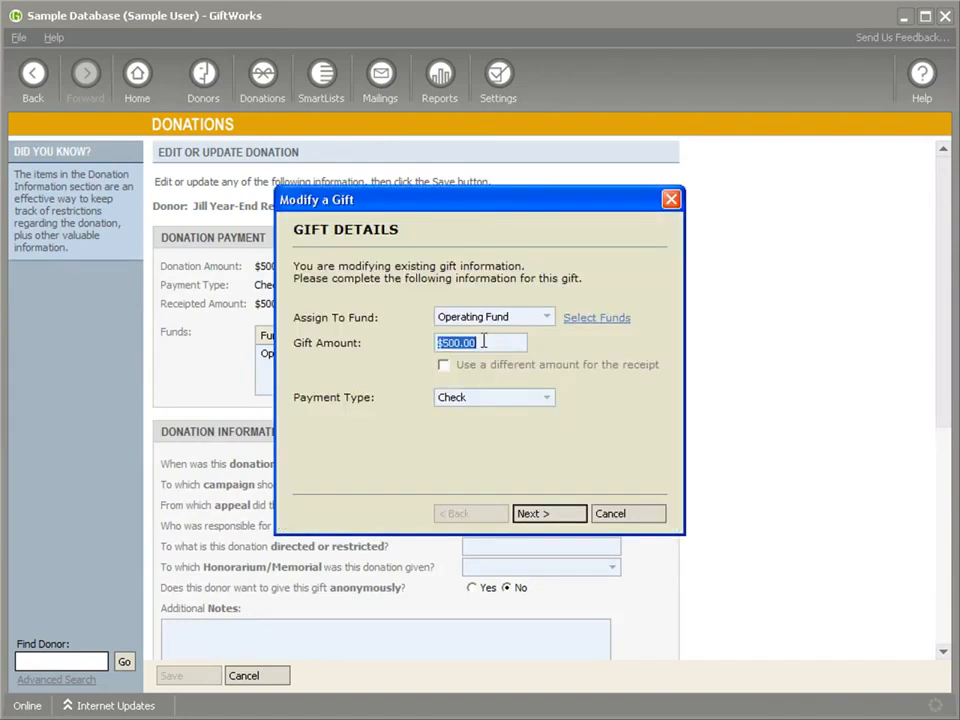
pyautogui.write('$600')
pyautogui.click(542, 515)
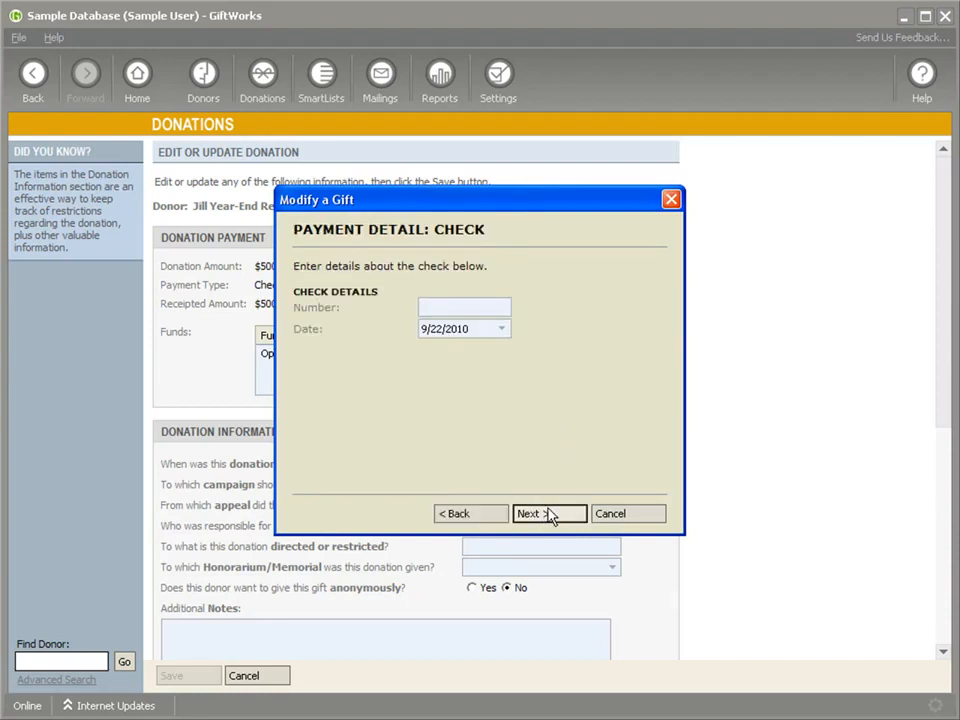
pyautogui.click(547, 515)
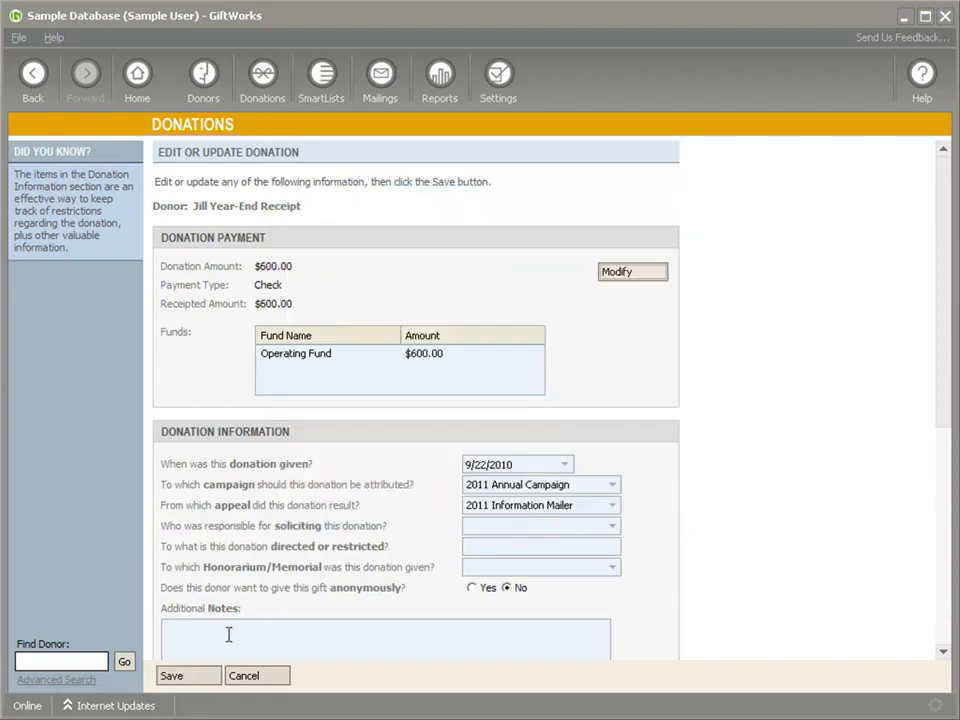
# - Save the changed gift, clearing receipt information for it and the $125.00 pledge payment, and choose to reprint the receipt now
pyautogui.click(185, 679)
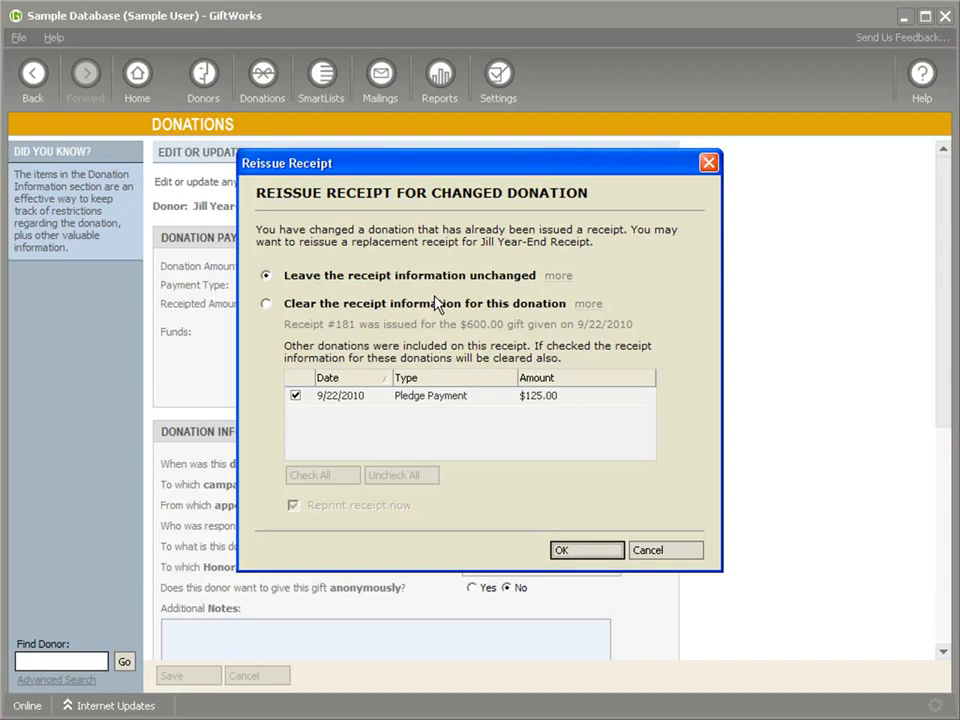
pyautogui.click(266, 305)
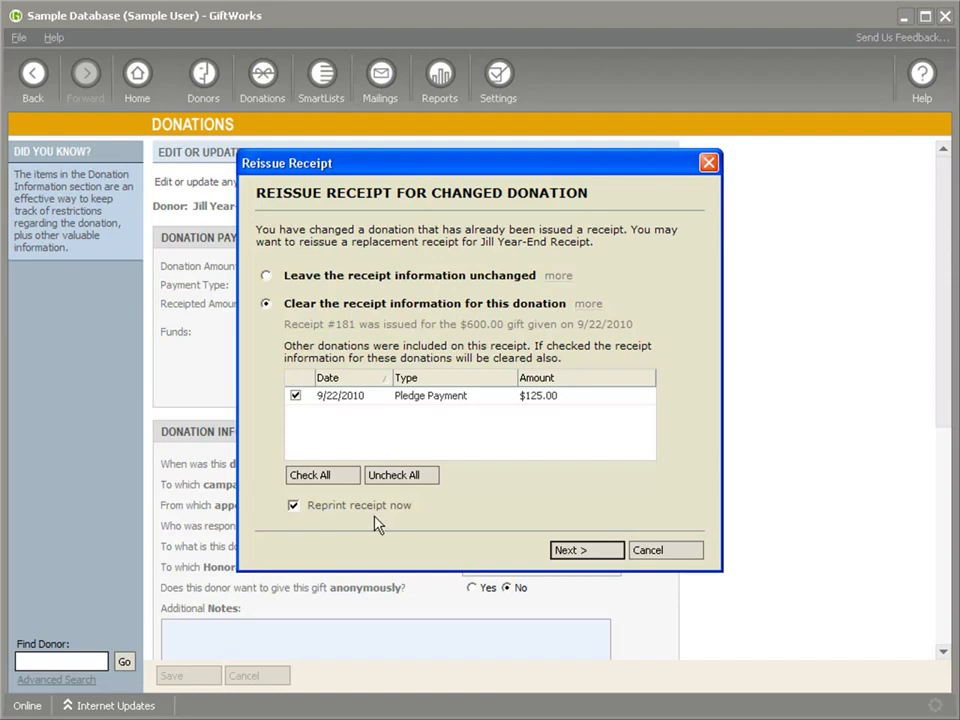
pyautogui.click(293, 507)
pyautogui.click(293, 506)
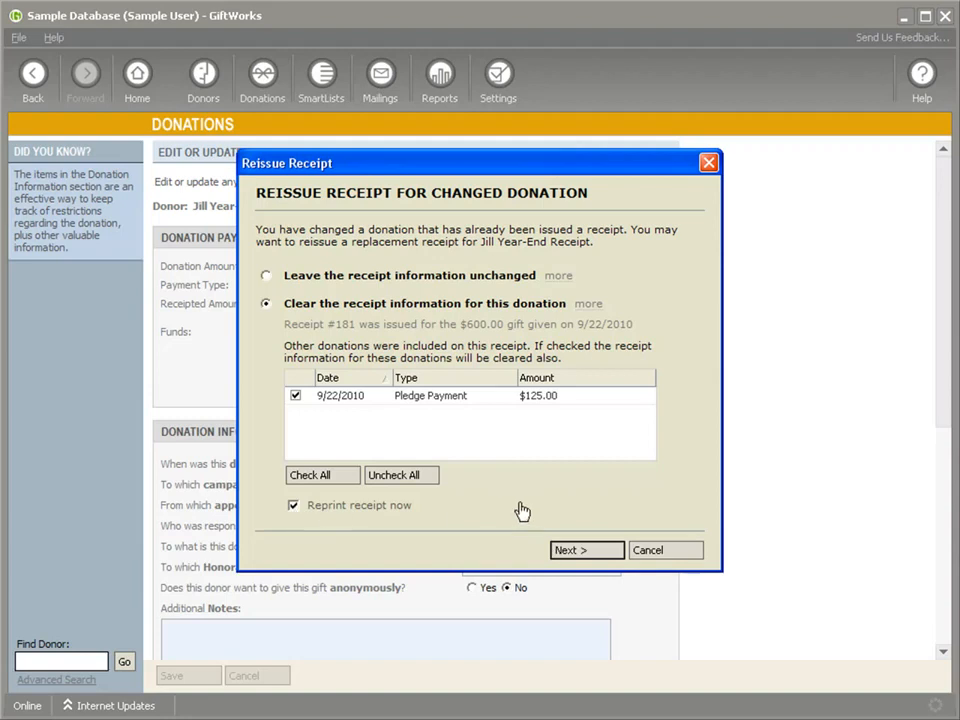
pyautogui.click(569, 549)
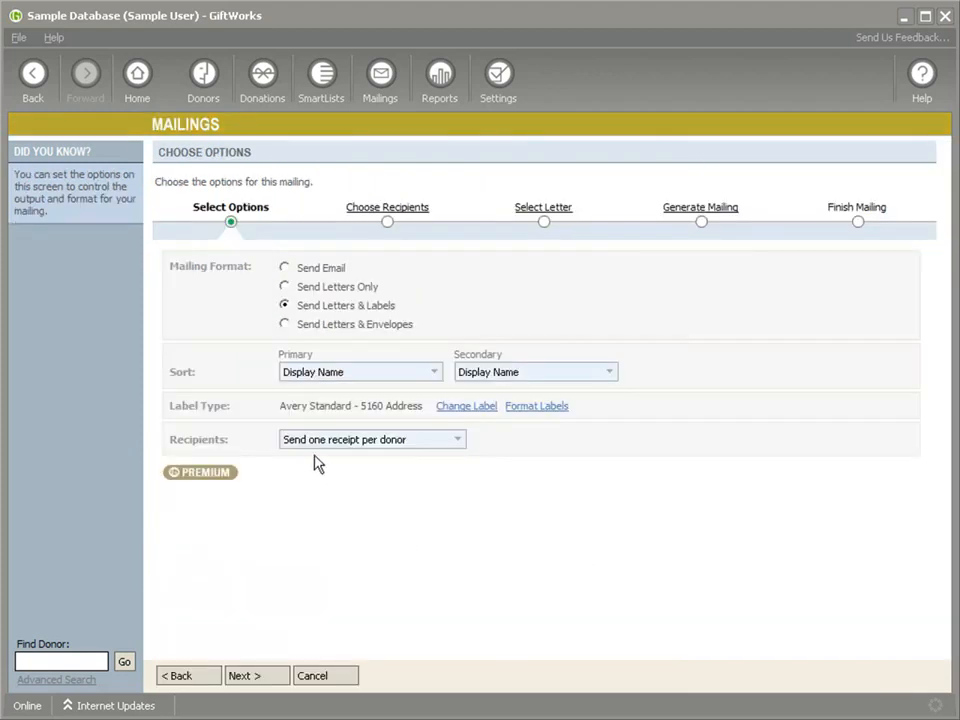
# - Set up the reissue mailing with one receipt per donor, both donations and the Special Gift Receipt letter, and preview the letter
pyautogui.click(250, 678)
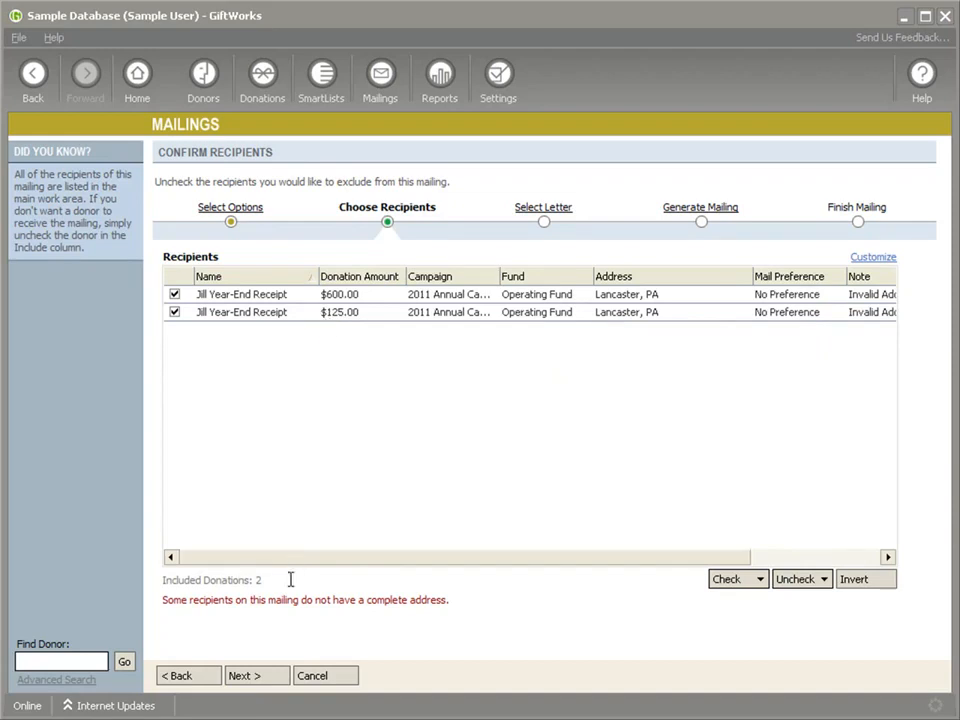
pyautogui.click(259, 677)
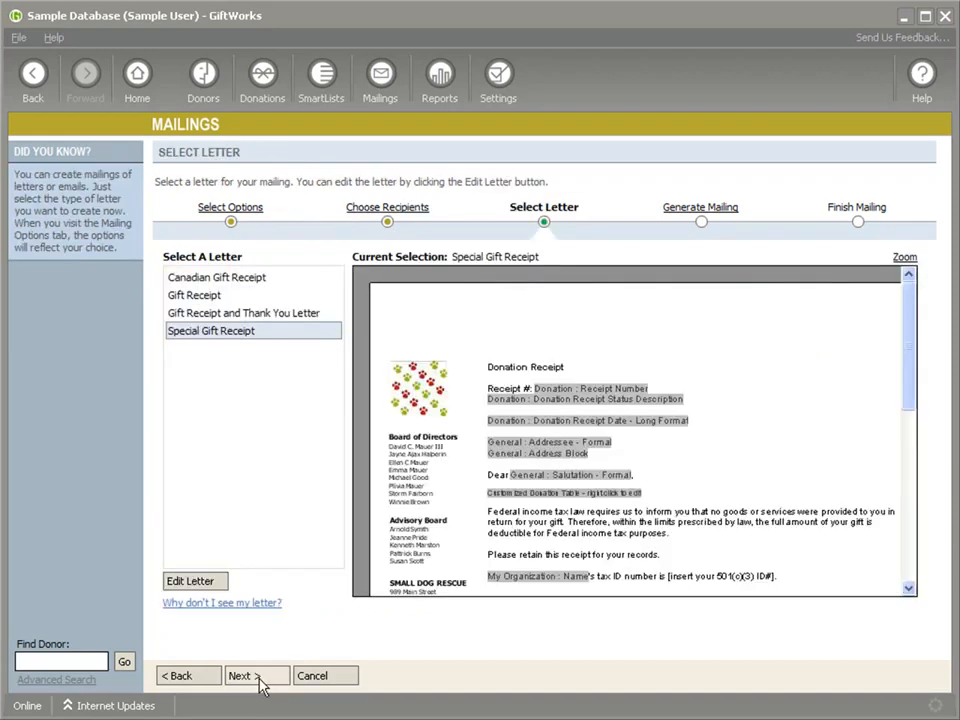
pyautogui.click(258, 678)
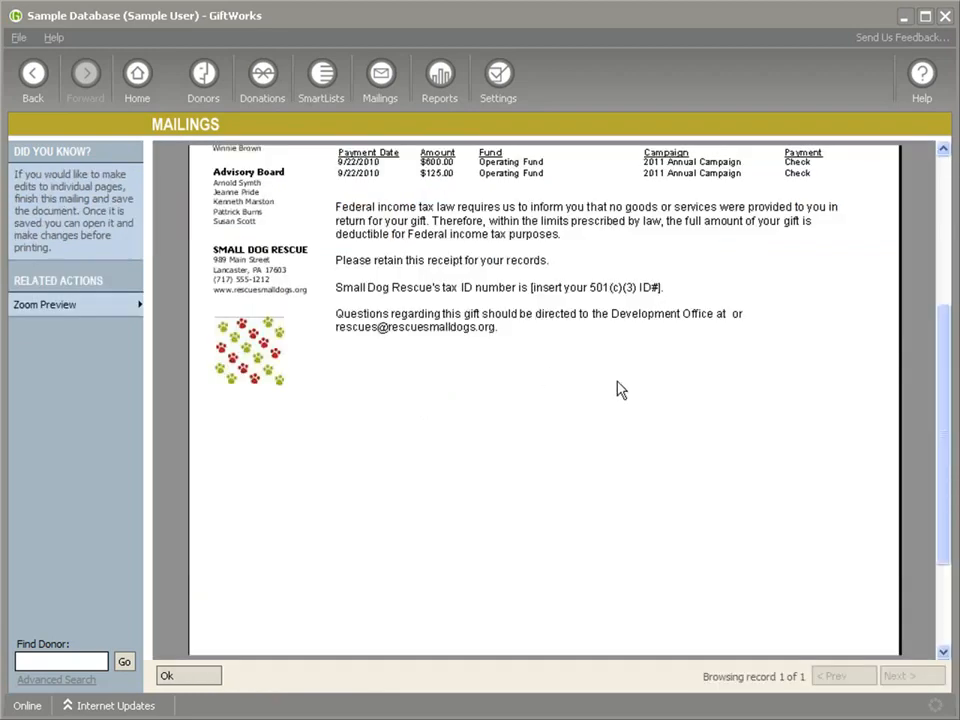
pyautogui.scroll(4, 936, 368)
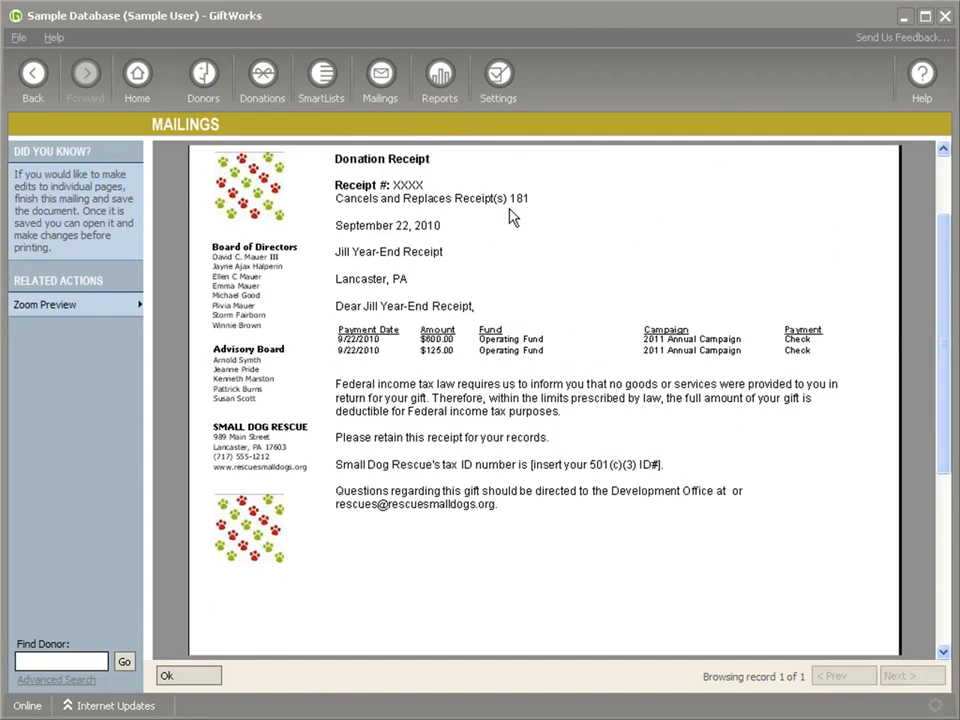
pyautogui.click(198, 681)
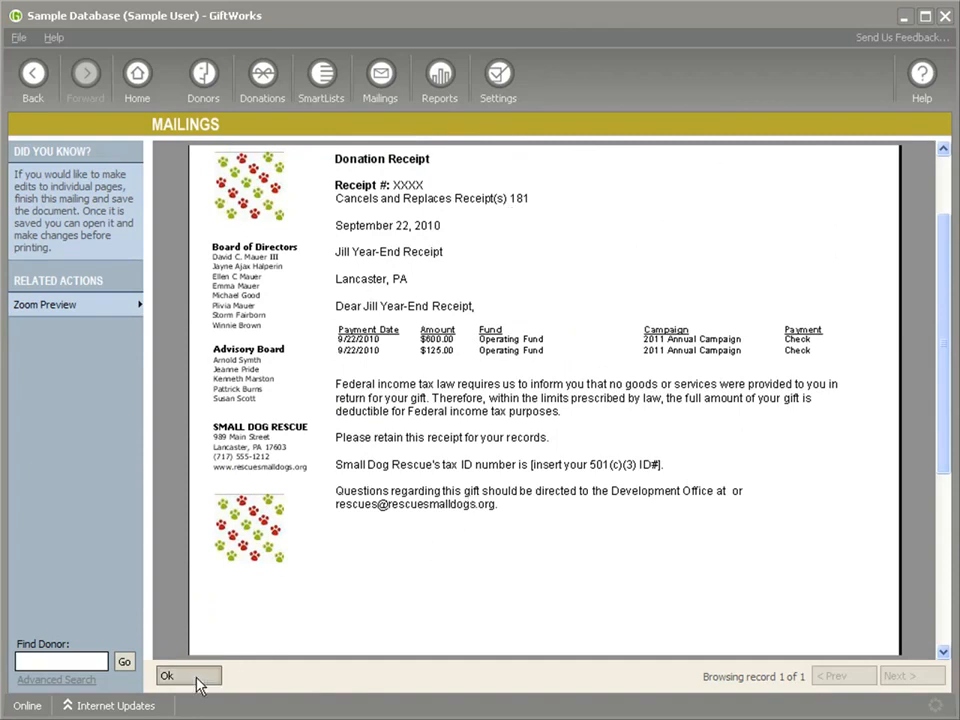
# - Generate the reissue mailing and finish it, recording the receipts as sent under the title Reissue Receipt
pyautogui.click(240, 400)
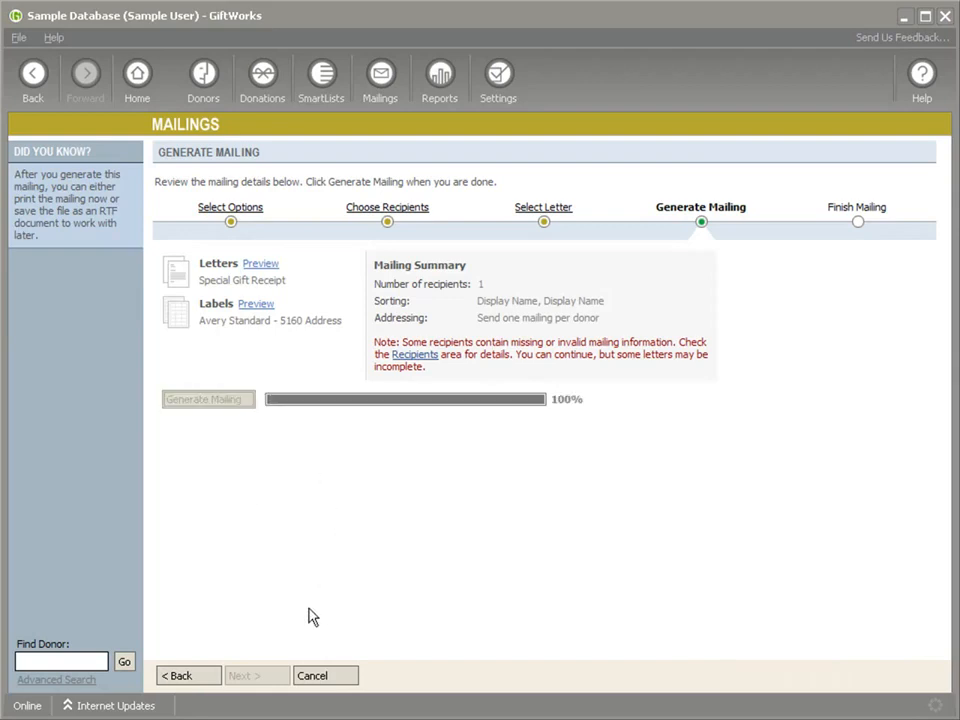
pyautogui.click(257, 676)
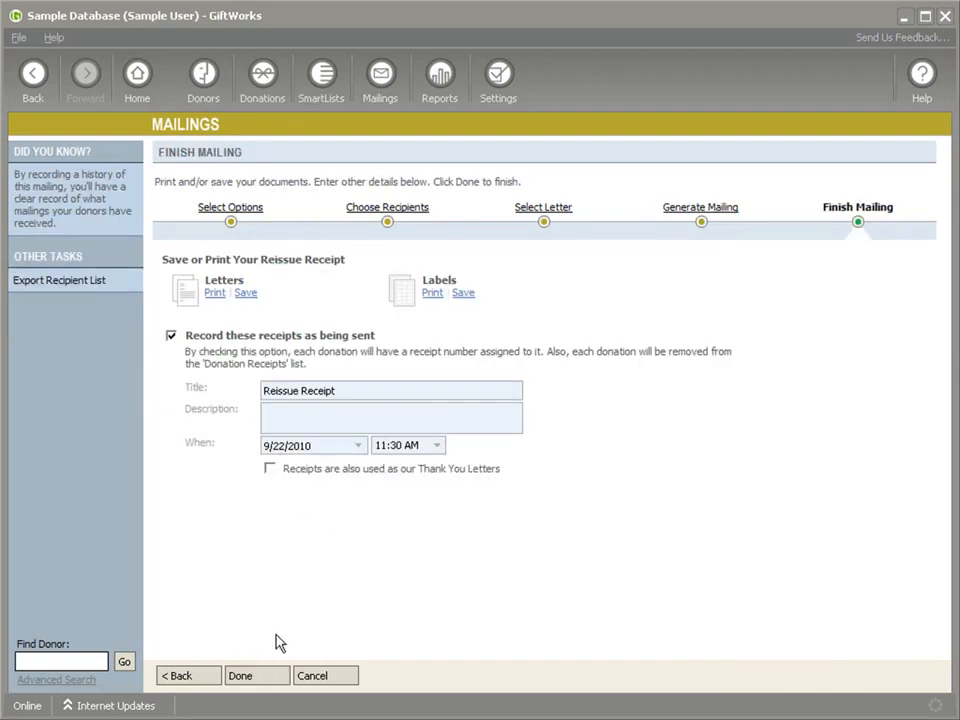
pyautogui.click(250, 676)
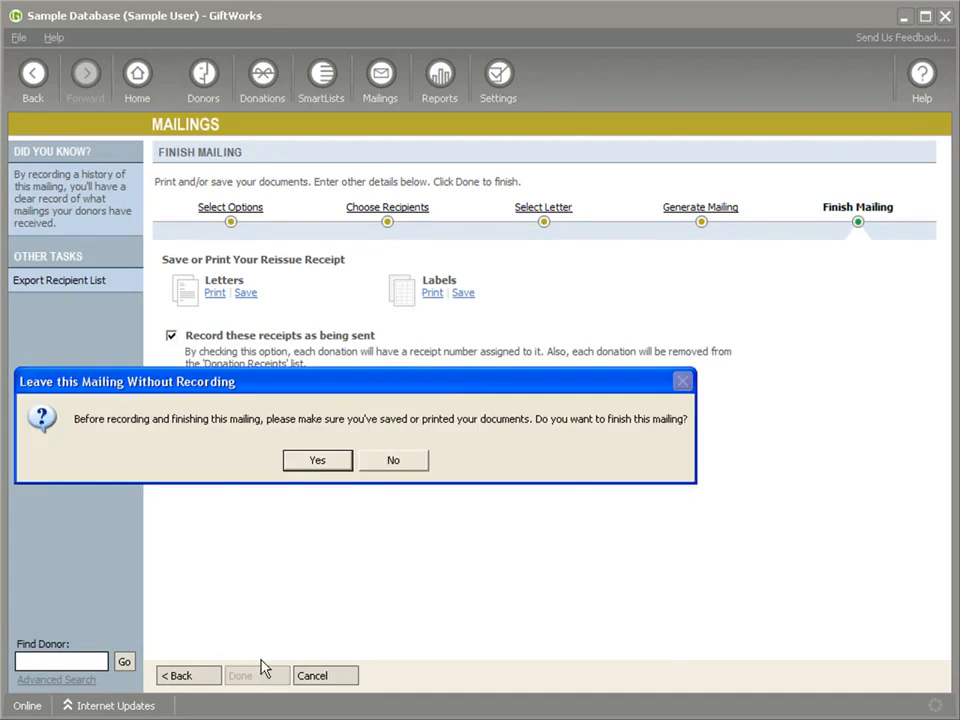
pyautogui.click(319, 465)
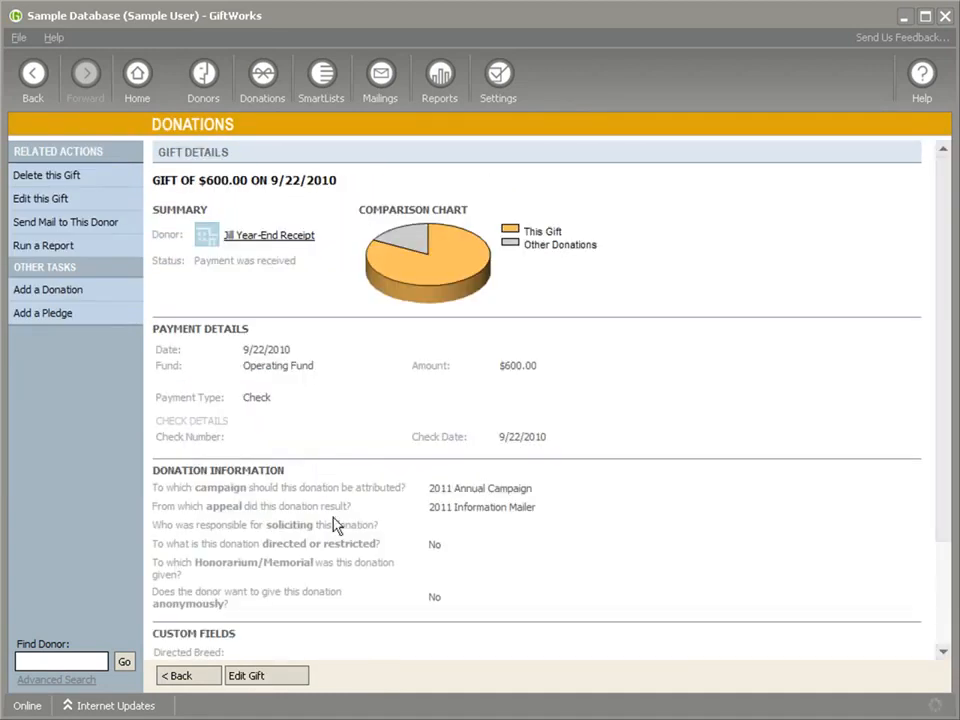
# - View the reissued receipt from the gift's acknowledgment and receipt information, and return to that section of the gift details
pyautogui.scroll(-3, 388, 468)
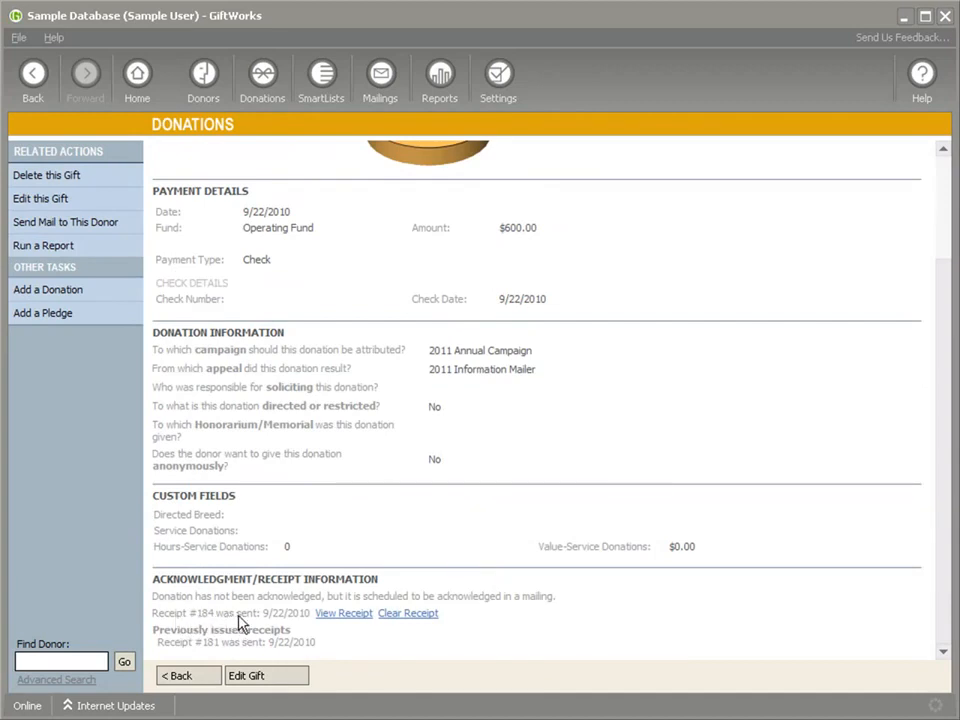
pyautogui.click(333, 614)
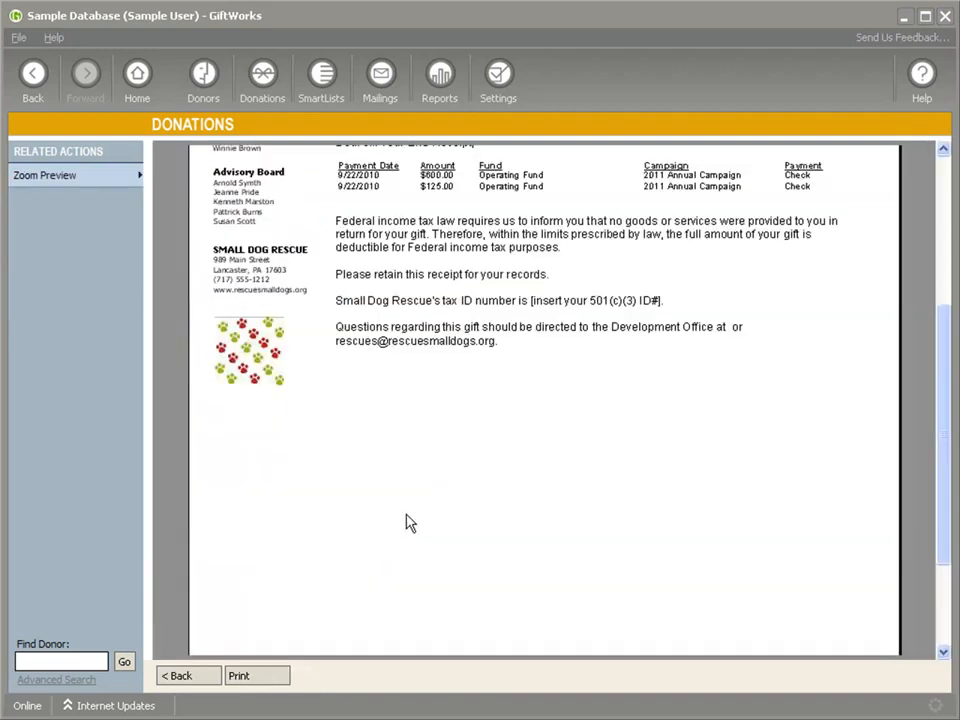
pyautogui.scroll(5, 407, 521)
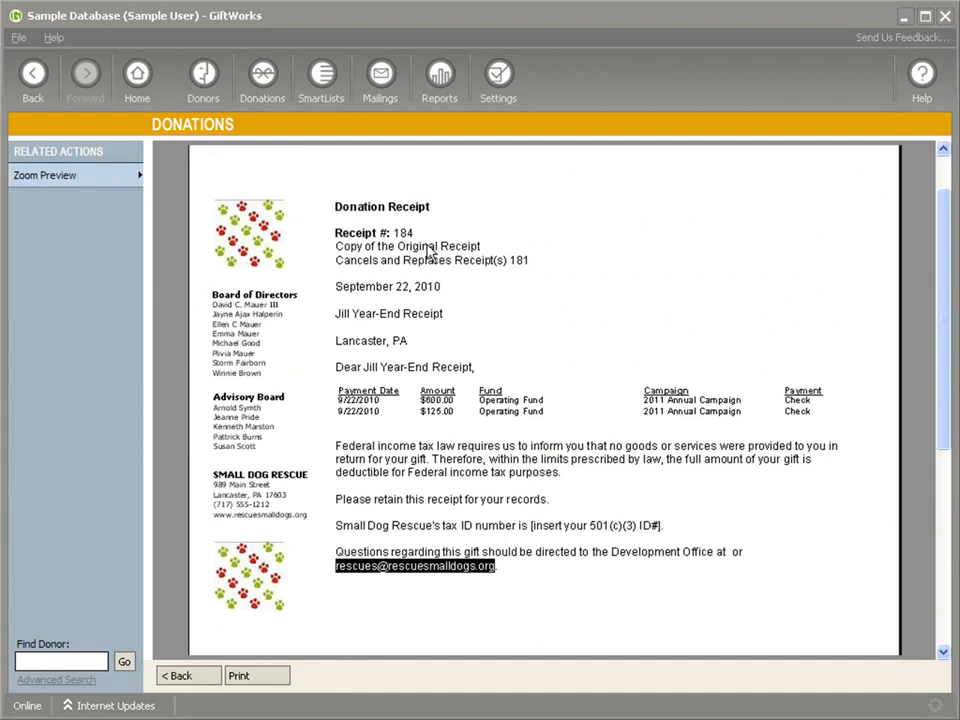
pyautogui.click(33, 80)
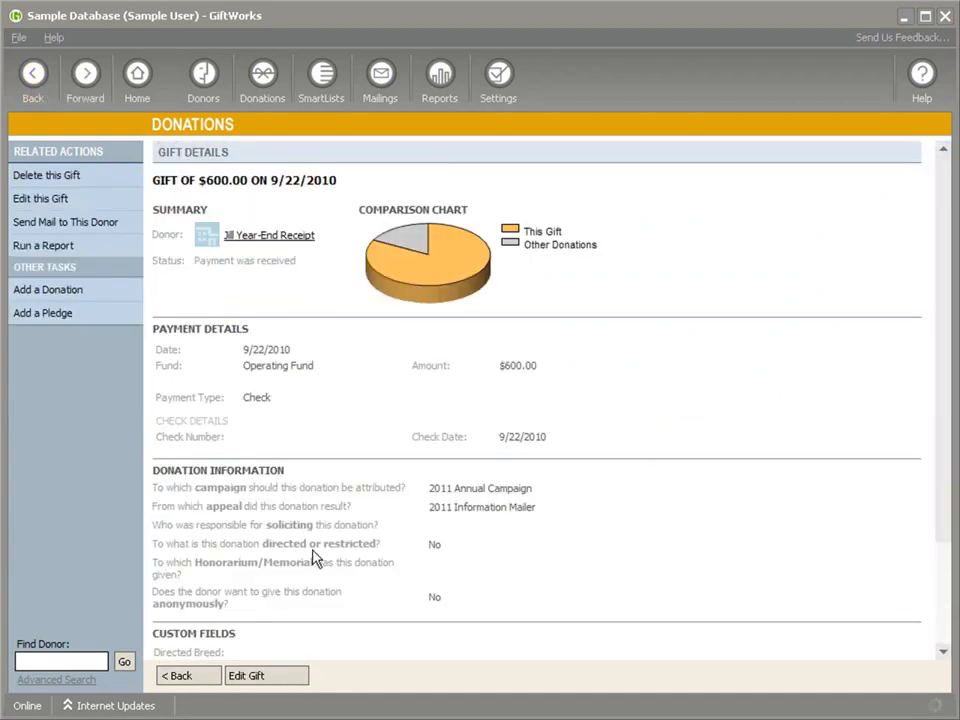
pyautogui.scroll(-3, 313, 557)
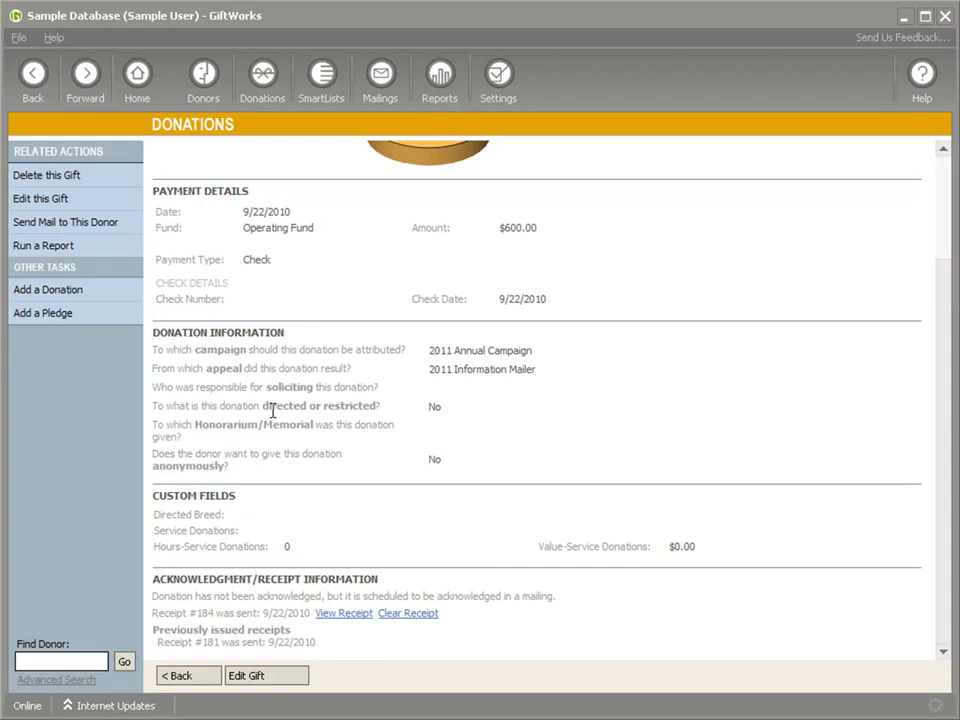
# - Open the Payment Types field from the GiftWorks fields in the customization settings
pyautogui.click(491, 99)
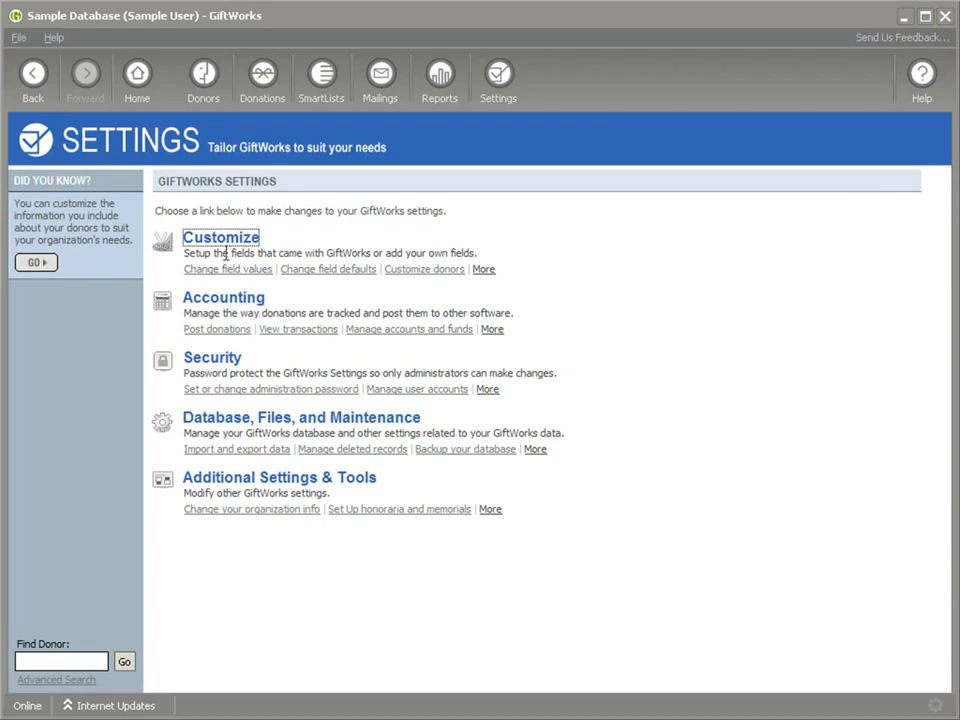
pyautogui.click(215, 243)
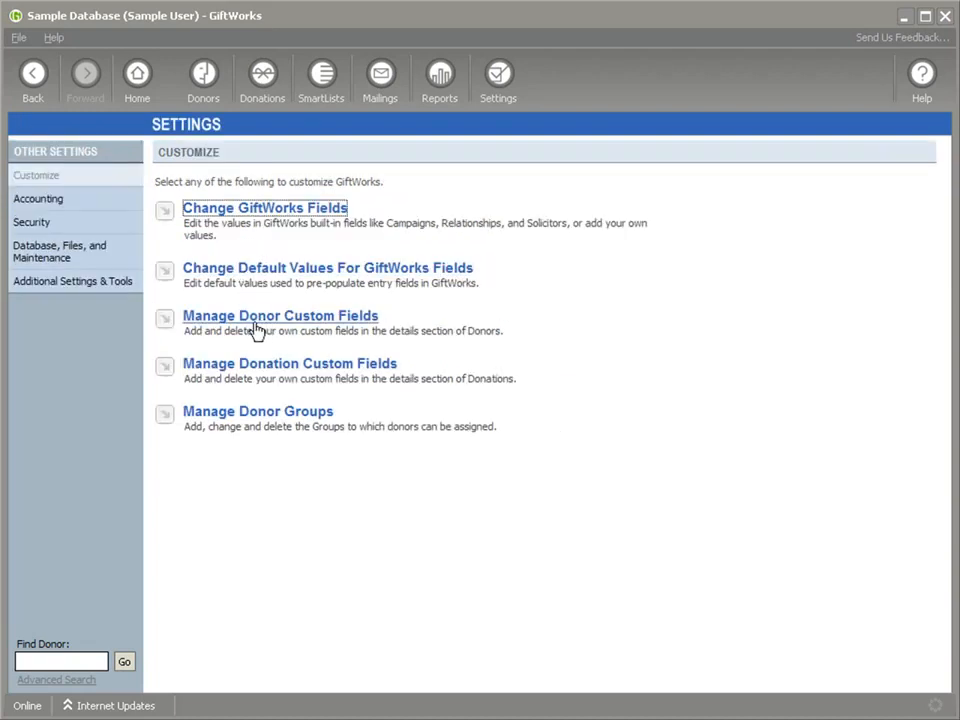
pyautogui.click(253, 210)
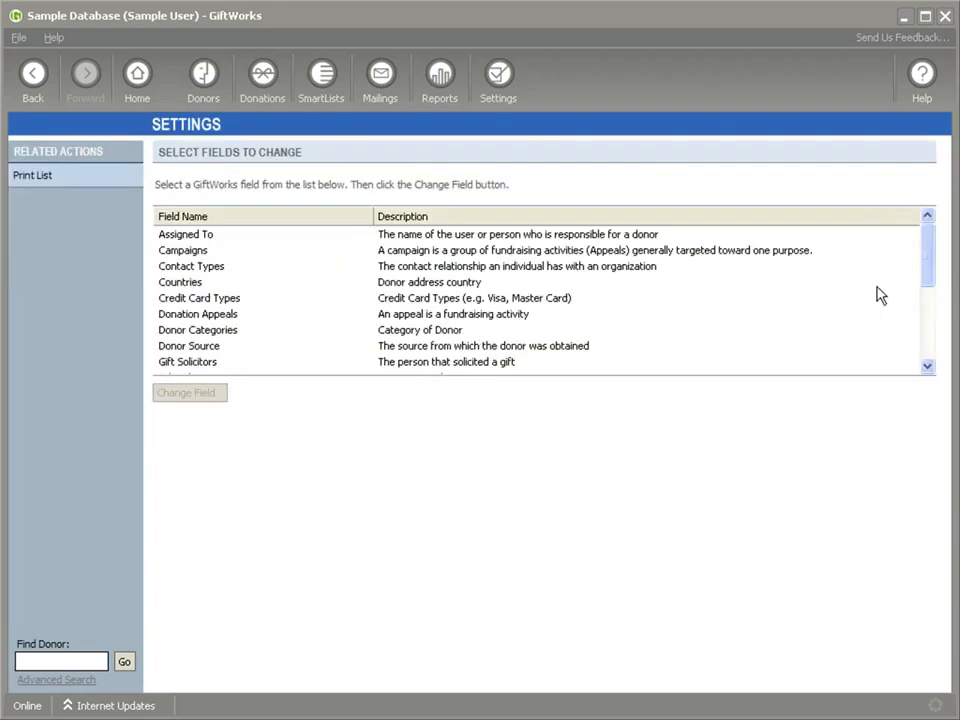
pyautogui.moveTo(926, 253); pyautogui.dragTo(760, 313)
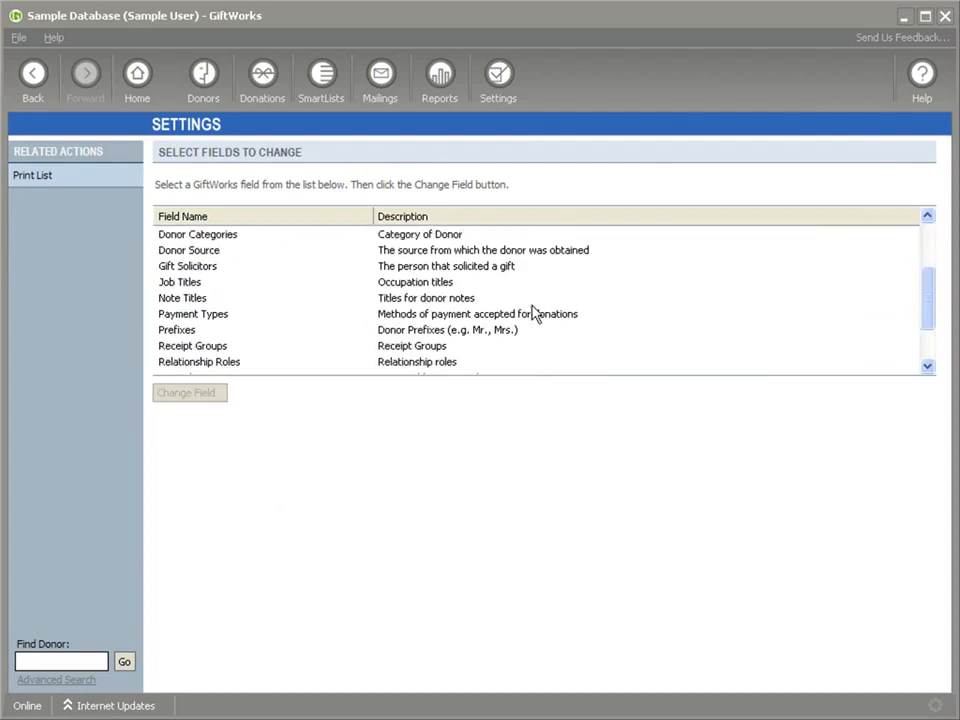
pyautogui.doubleClick(220, 318)
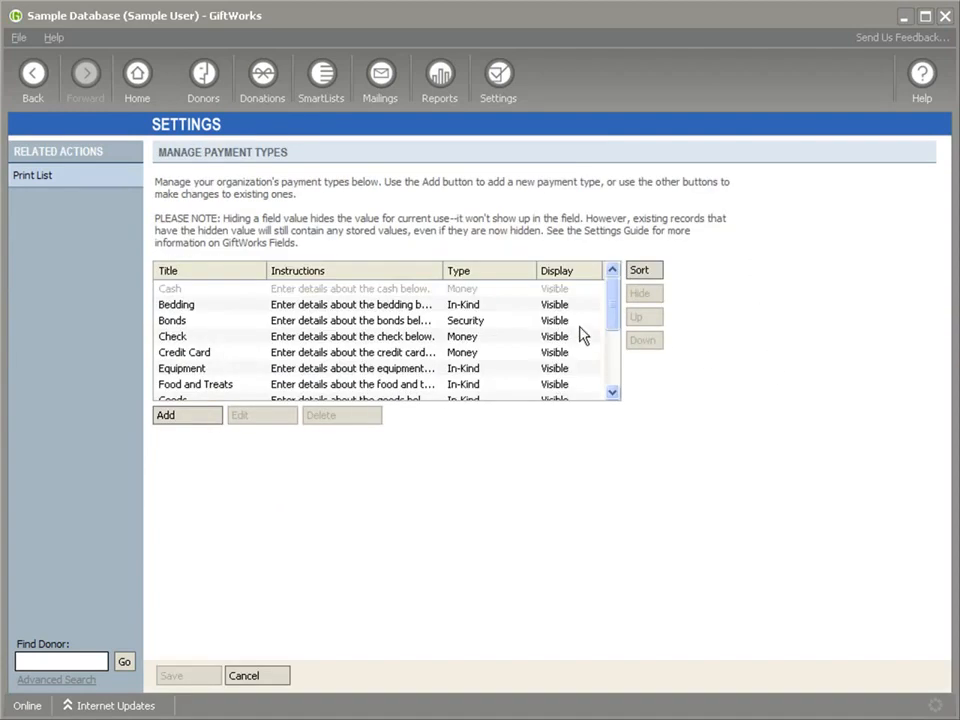
# - Review the payment fields used by the Goods payment type and leave the payment types without changes
pyautogui.moveTo(613, 311); pyautogui.dragTo(615, 332)
pyautogui.doubleClick(175, 338)
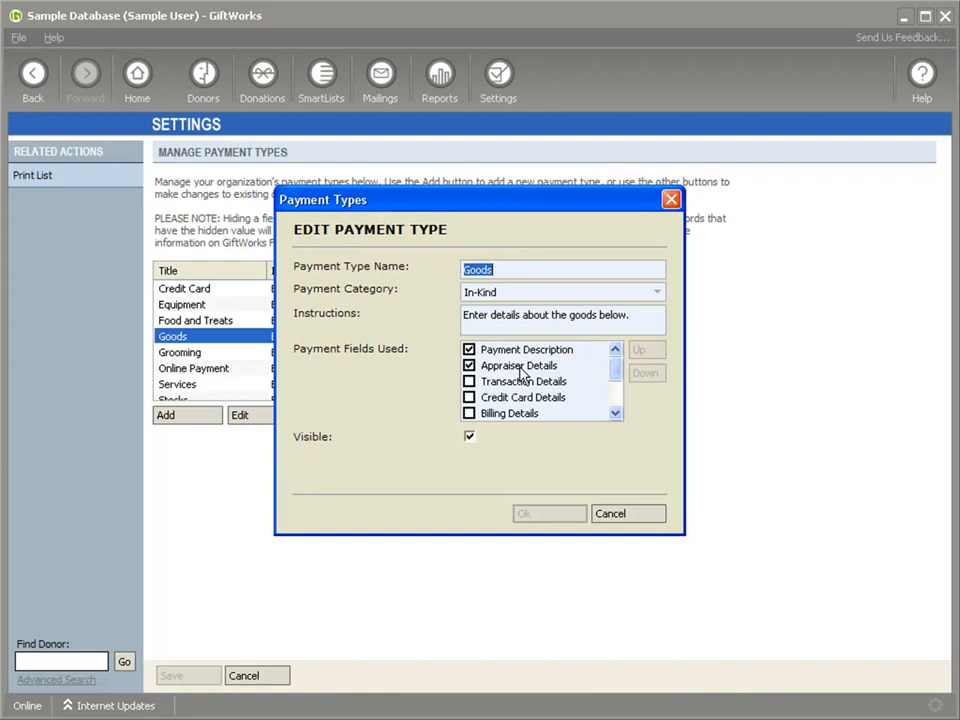
pyautogui.click(632, 513)
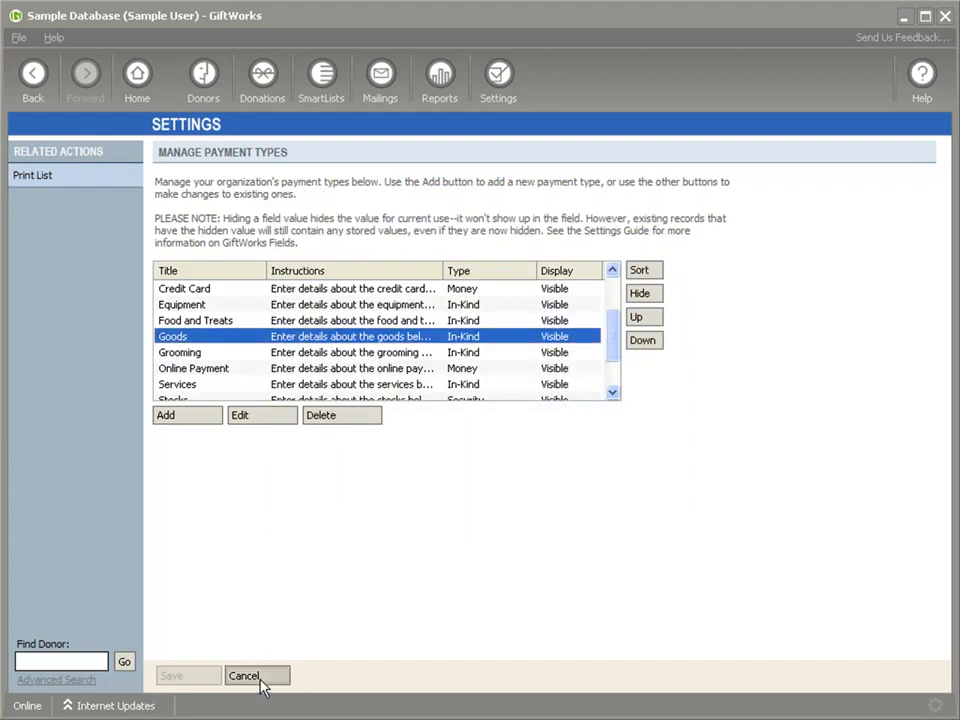
pyautogui.click(263, 677)
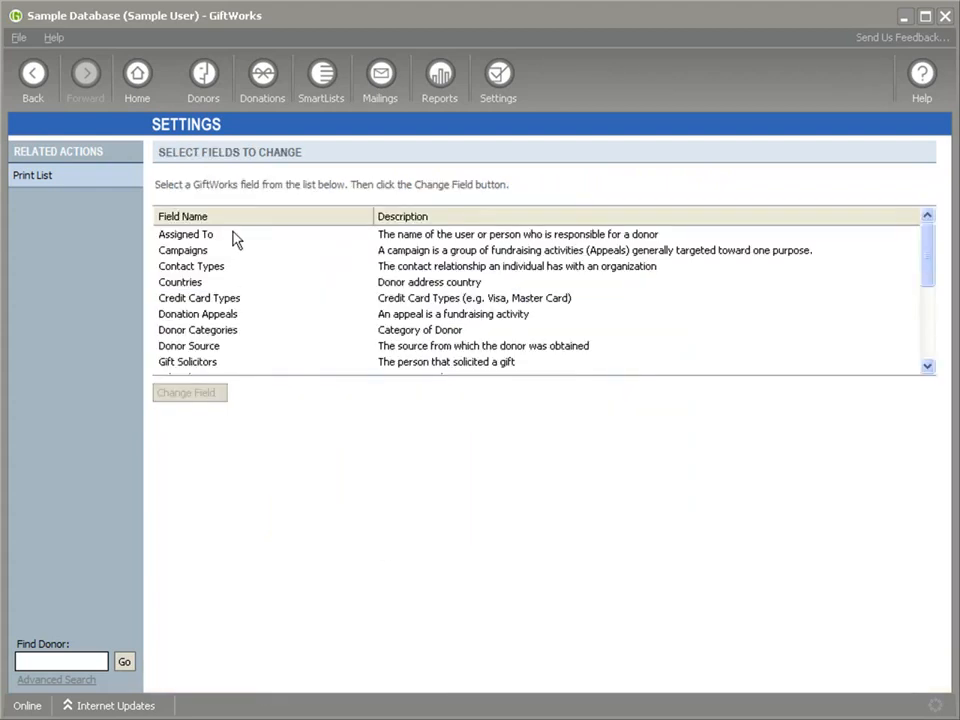
pyautogui.click(31, 84)
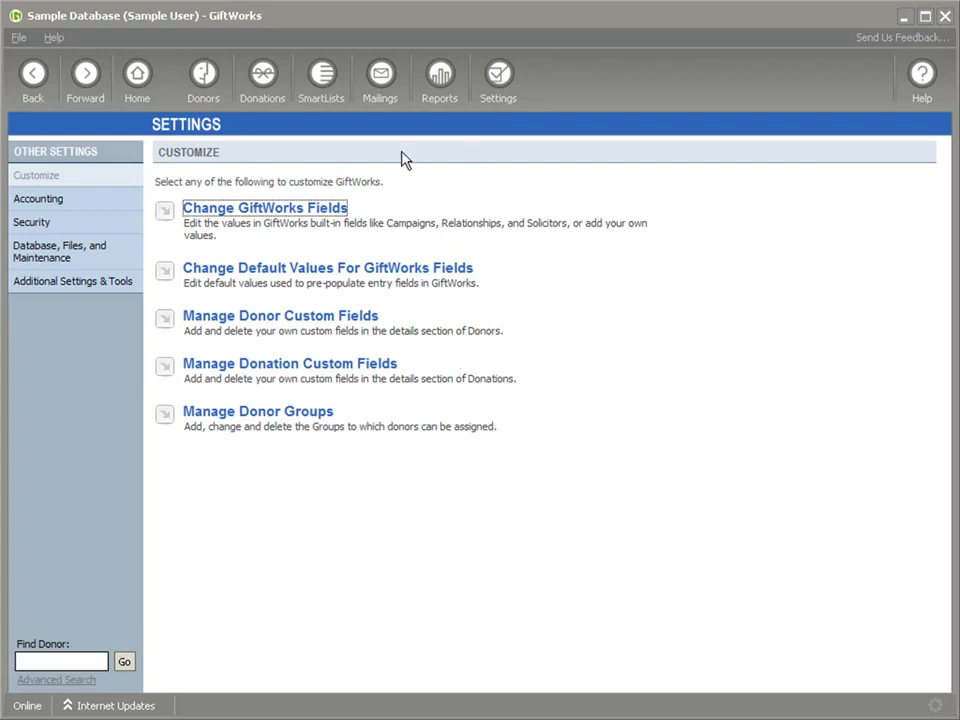
# - Examine the Canadian Gift Receipt template from the letter library in the editor, and leave for the settings without keeping edits
pyautogui.click(366, 103)
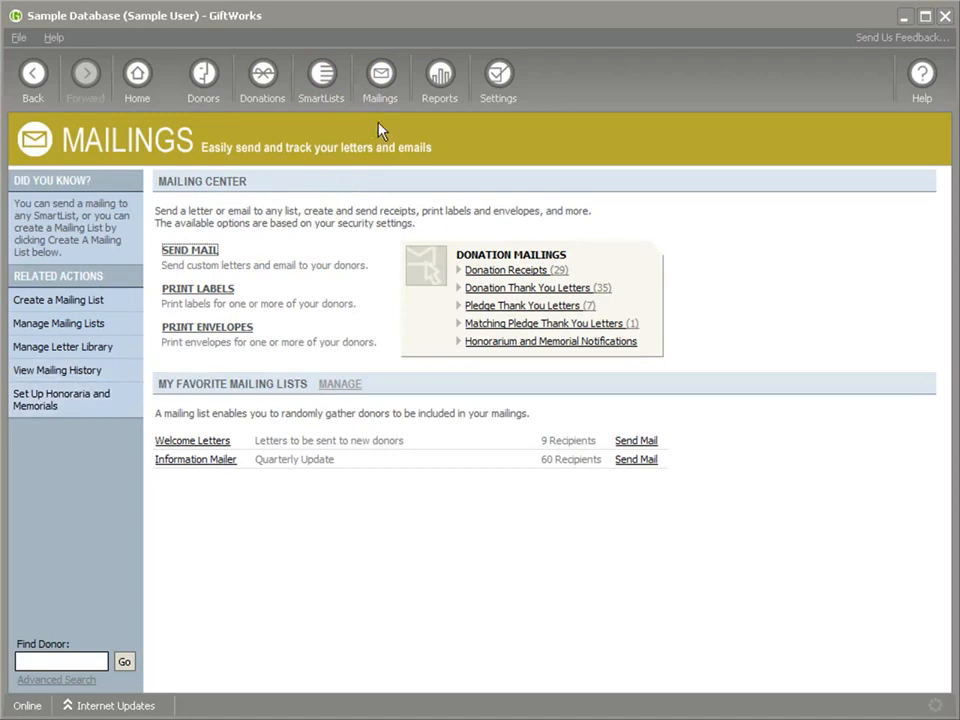
pyautogui.click(64, 347)
pyautogui.click(212, 308)
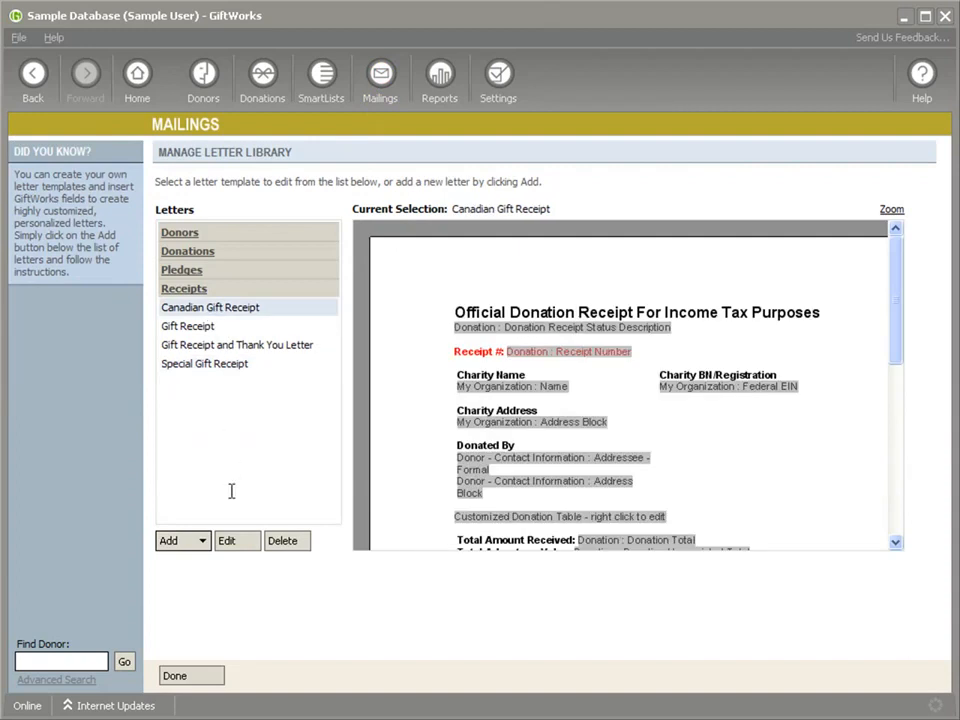
pyautogui.click(230, 542)
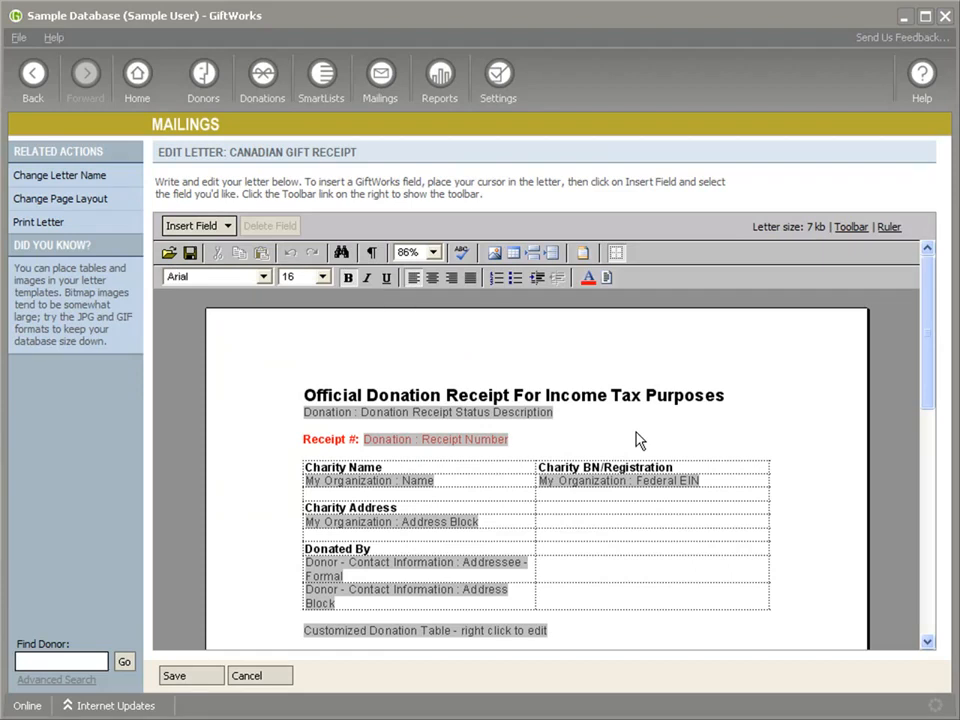
pyautogui.click(497, 98)
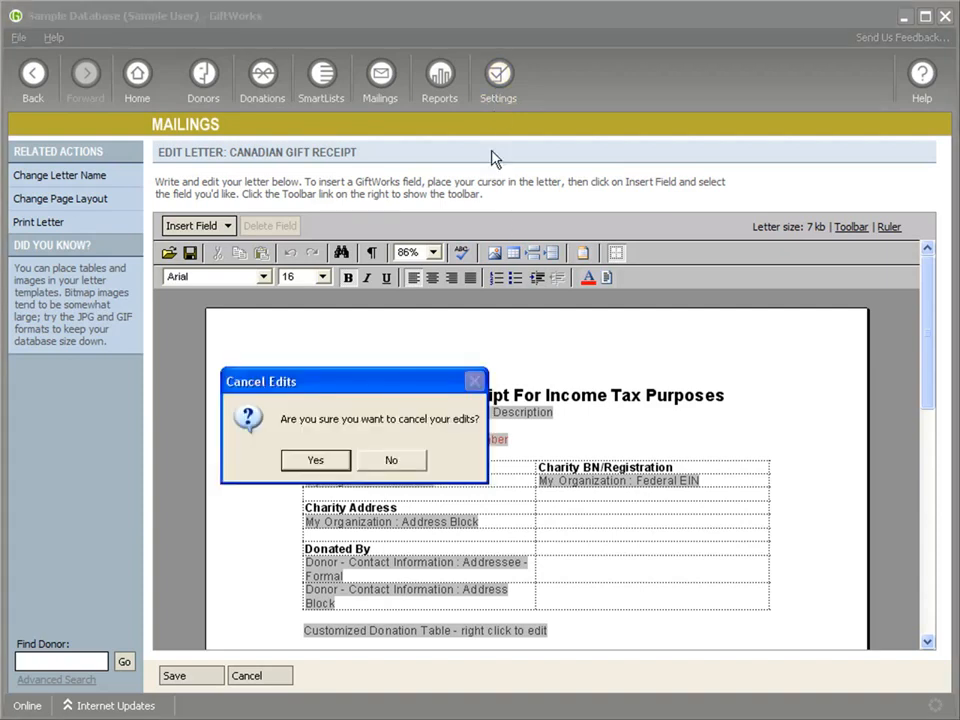
pyautogui.click(315, 462)
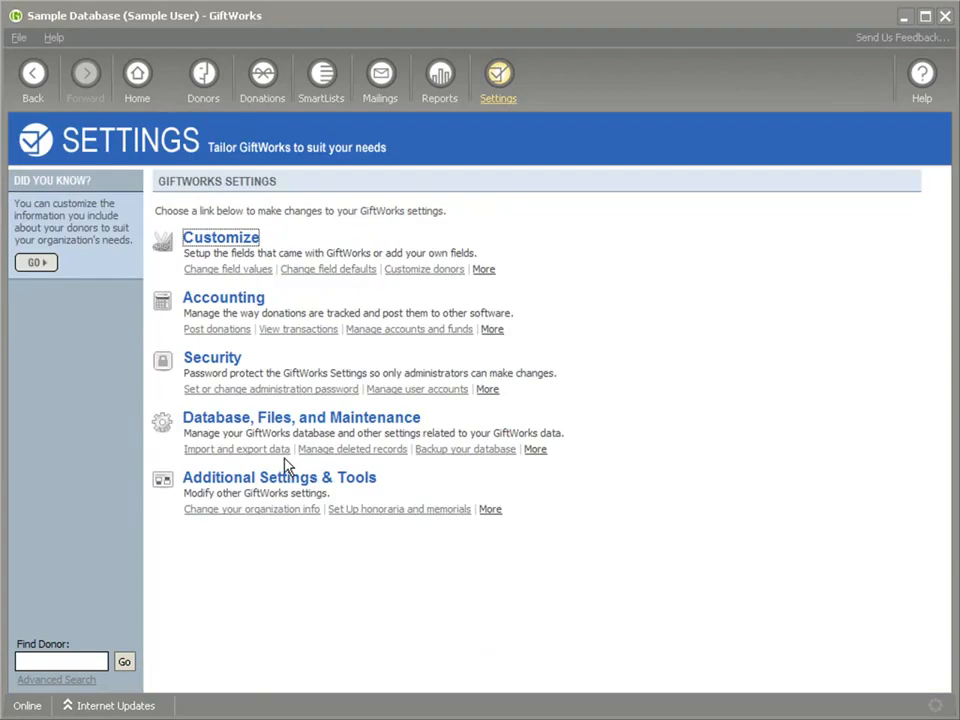
# - Start a file import and load the saved import configuration ImportDonationReceipts.gic from the Desktop
pyautogui.click(229, 459)
pyautogui.click(226, 211)
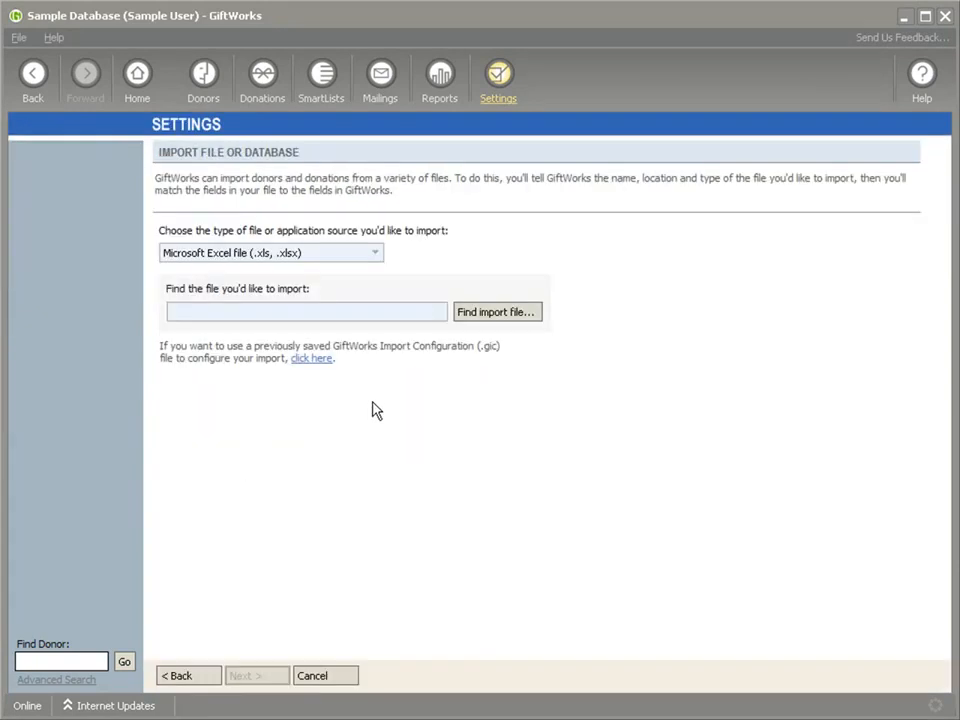
pyautogui.click(323, 358)
pyautogui.click(469, 379)
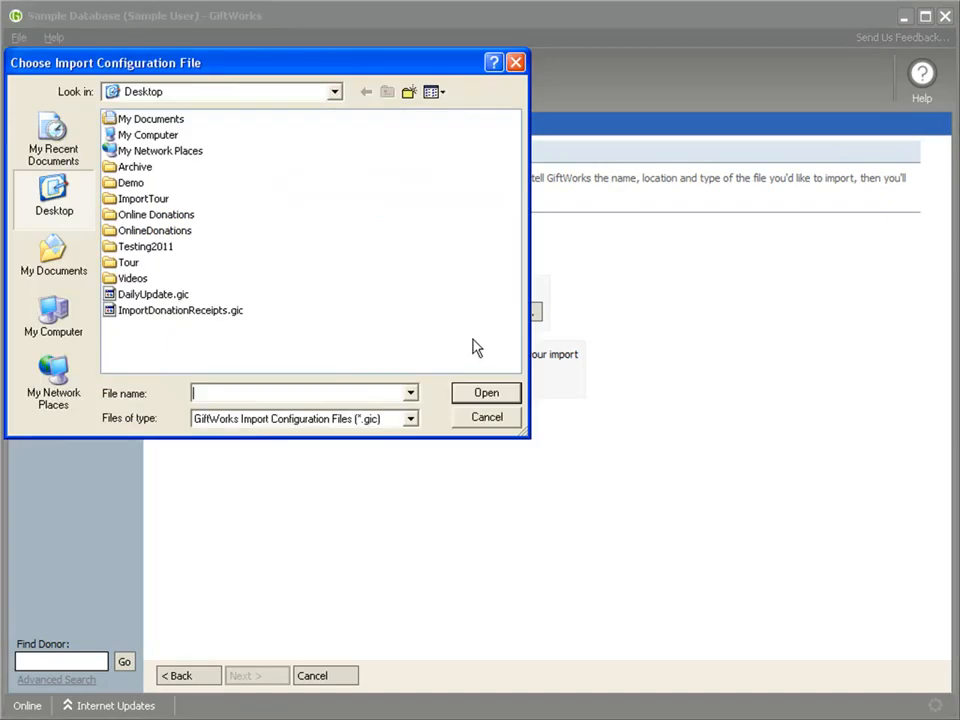
pyautogui.click(197, 318)
pyautogui.click(198, 322)
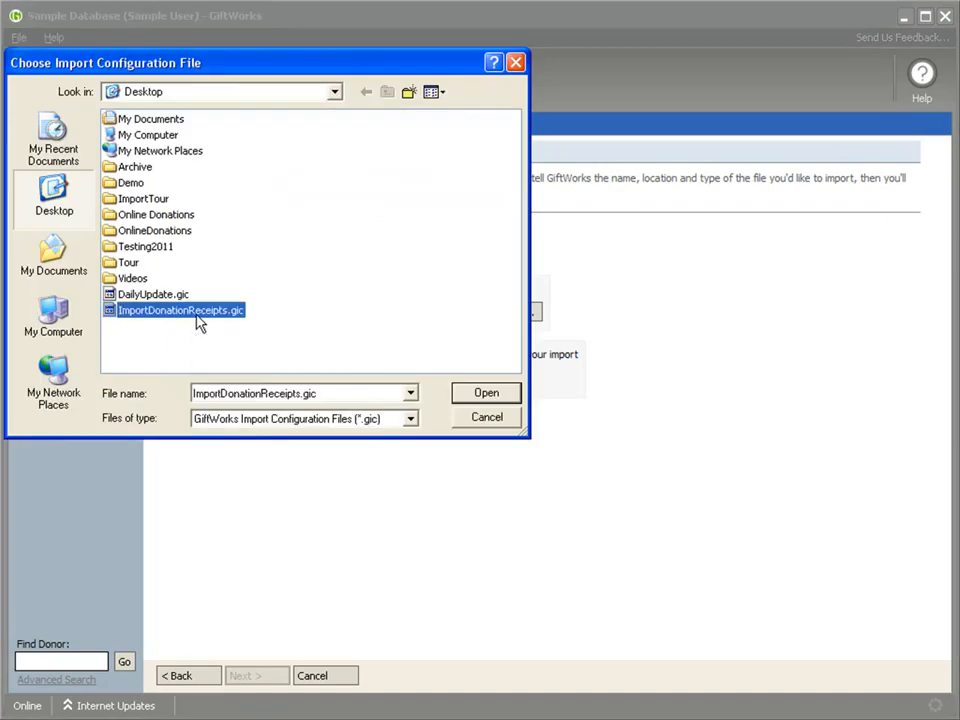
pyautogui.doubleClick(184, 318)
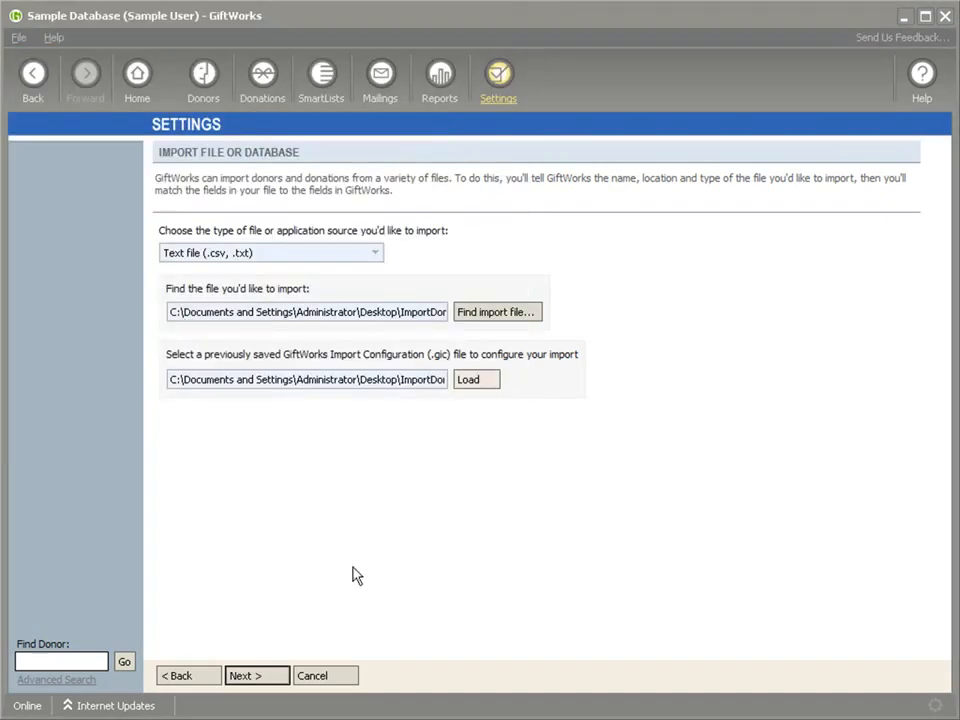
# - Accept the import file's column layout, allow donations to be receipted based on donor defaults or mapped values, and continue to the field assignment
pyautogui.click(278, 675)
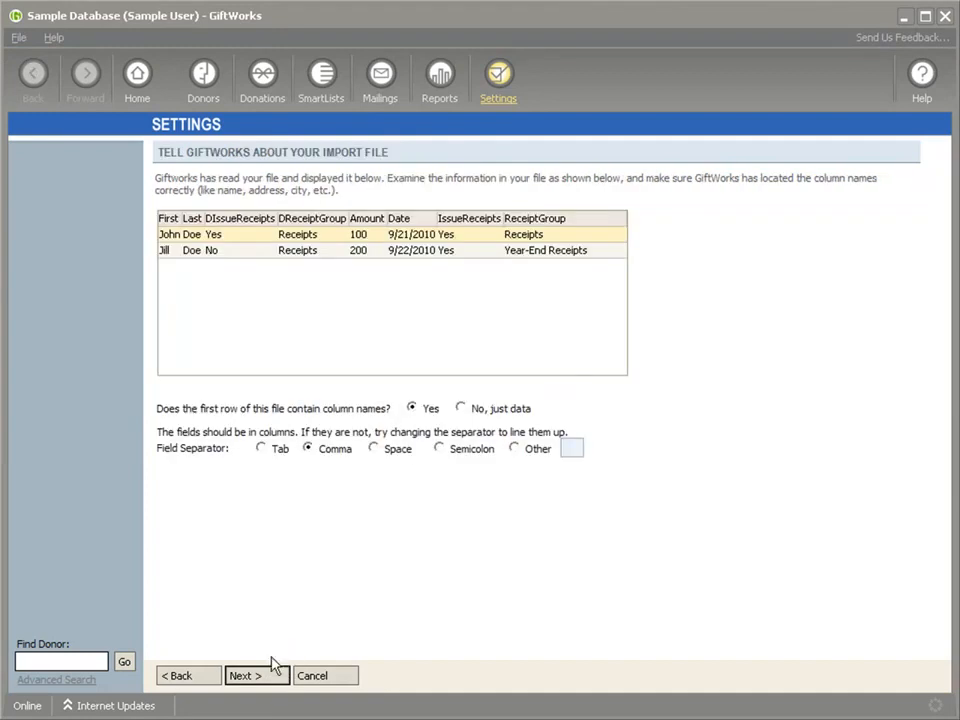
pyautogui.click(277, 677)
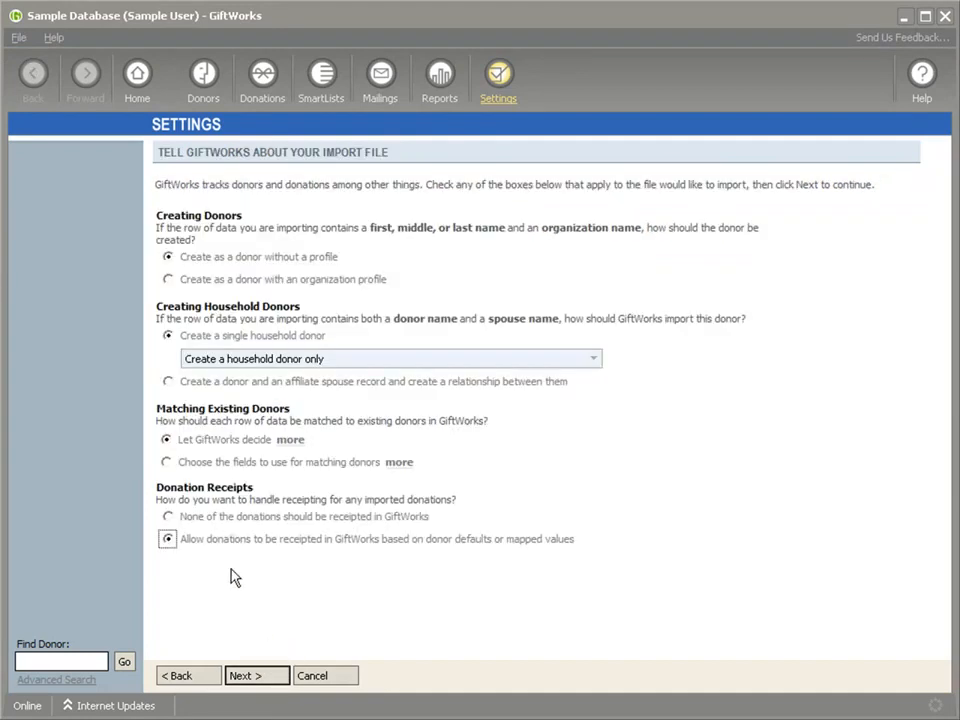
pyautogui.click(168, 516)
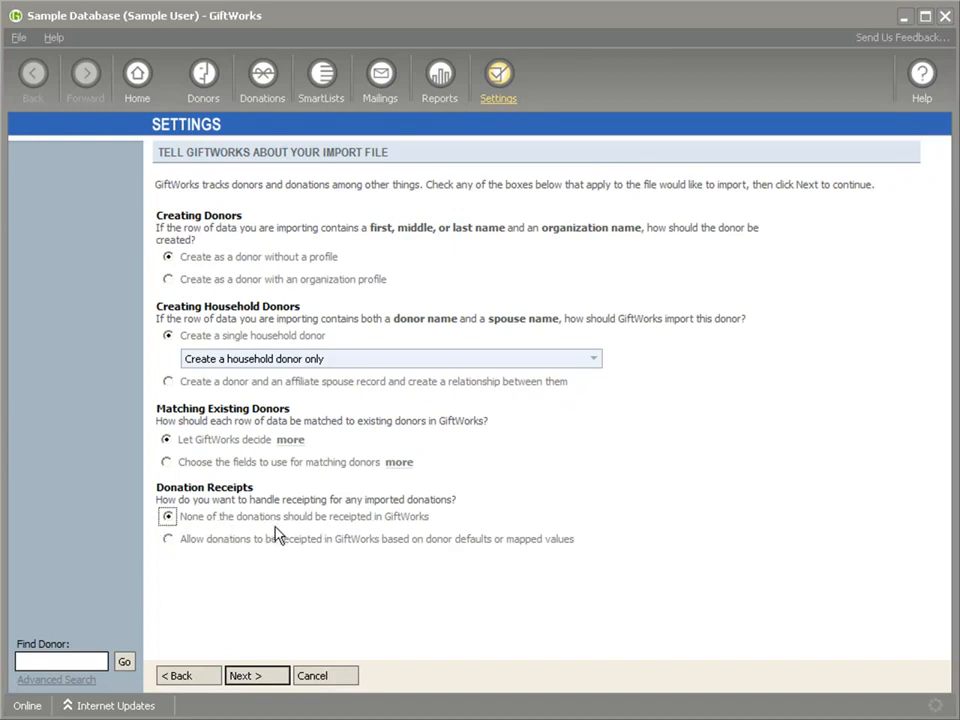
pyautogui.click(166, 540)
pyautogui.click(257, 678)
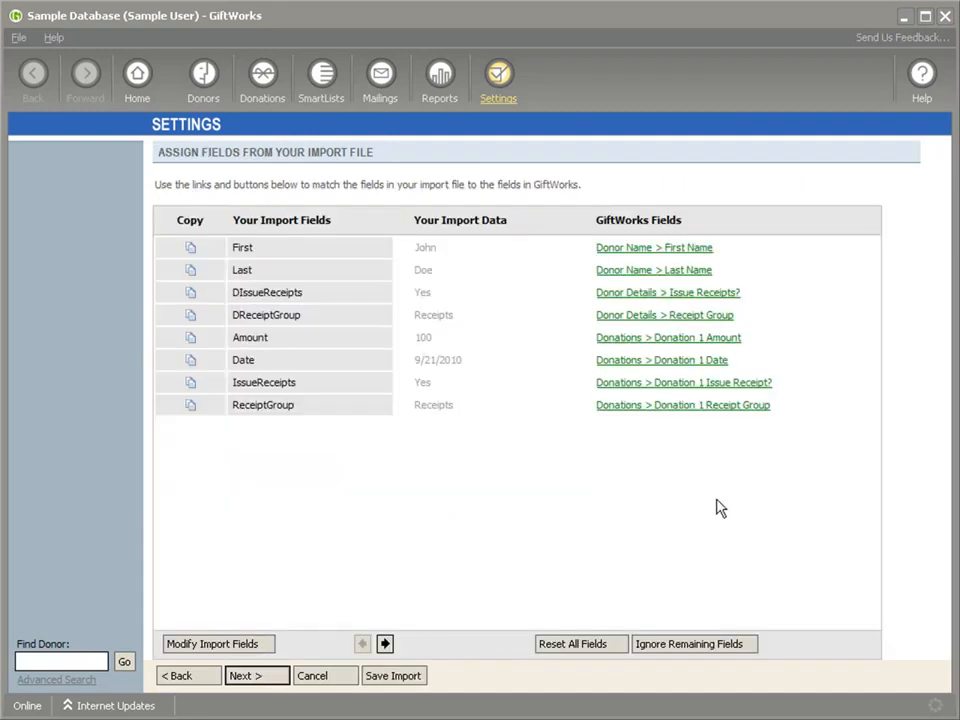
# - Set the IssueReceipts and ReceiptGroup import fields to be ignored, and cancel the import
pyautogui.click(662, 386)
pyautogui.click(671, 406)
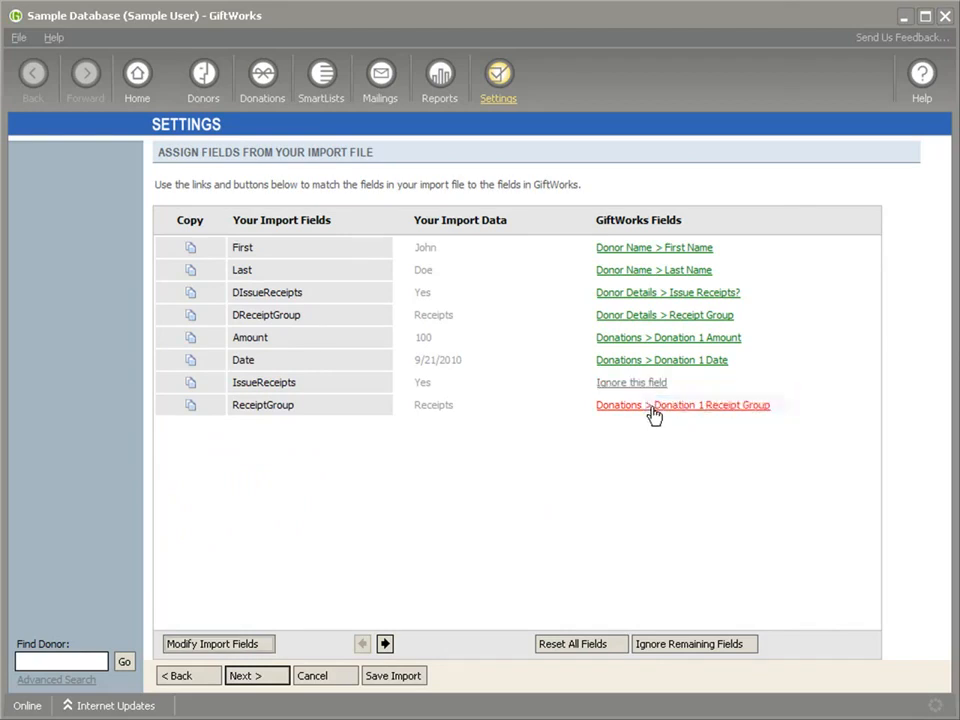
pyautogui.click(652, 406)
pyautogui.click(650, 426)
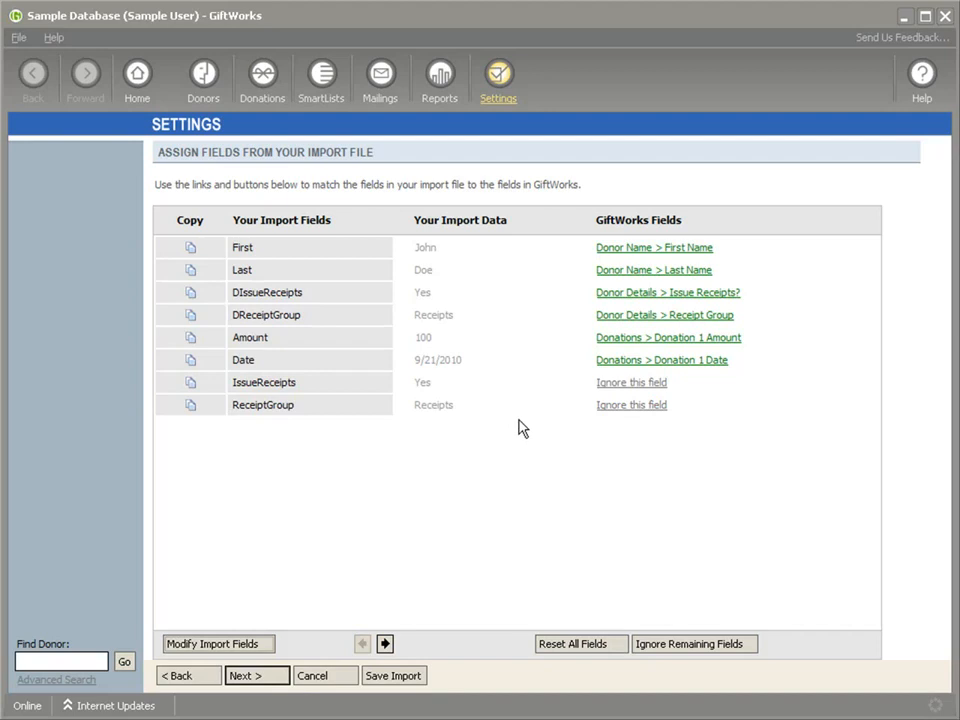
pyautogui.click(326, 678)
pyautogui.click(320, 463)
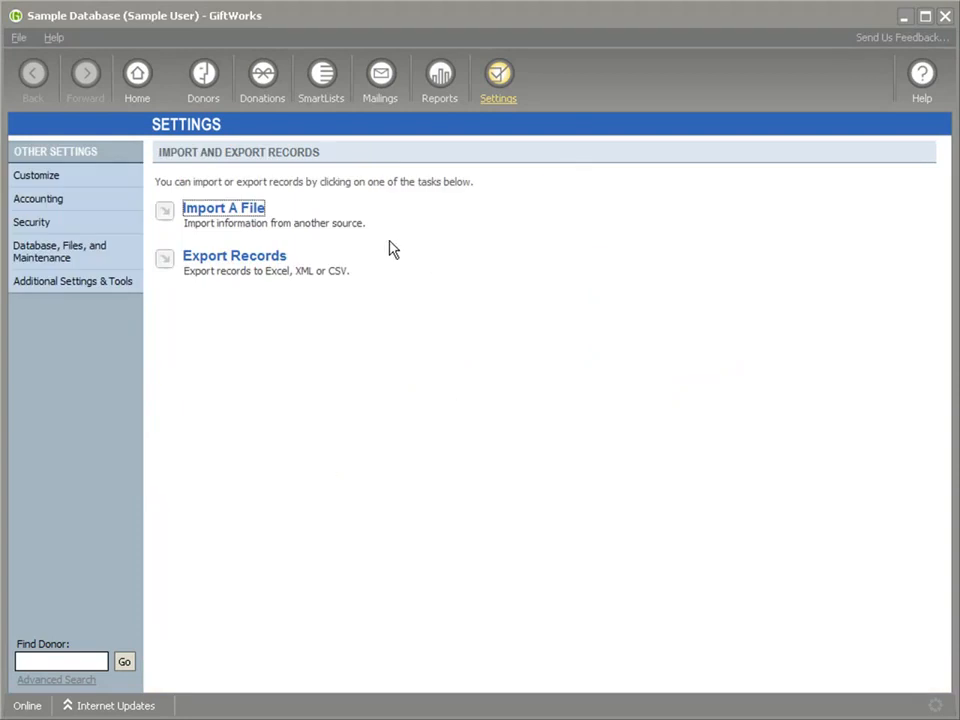
# - Review the options for changing receipt defaults of SmartList members using the Board Members SmartList, and leave without applying the update
pyautogui.click(500, 108)
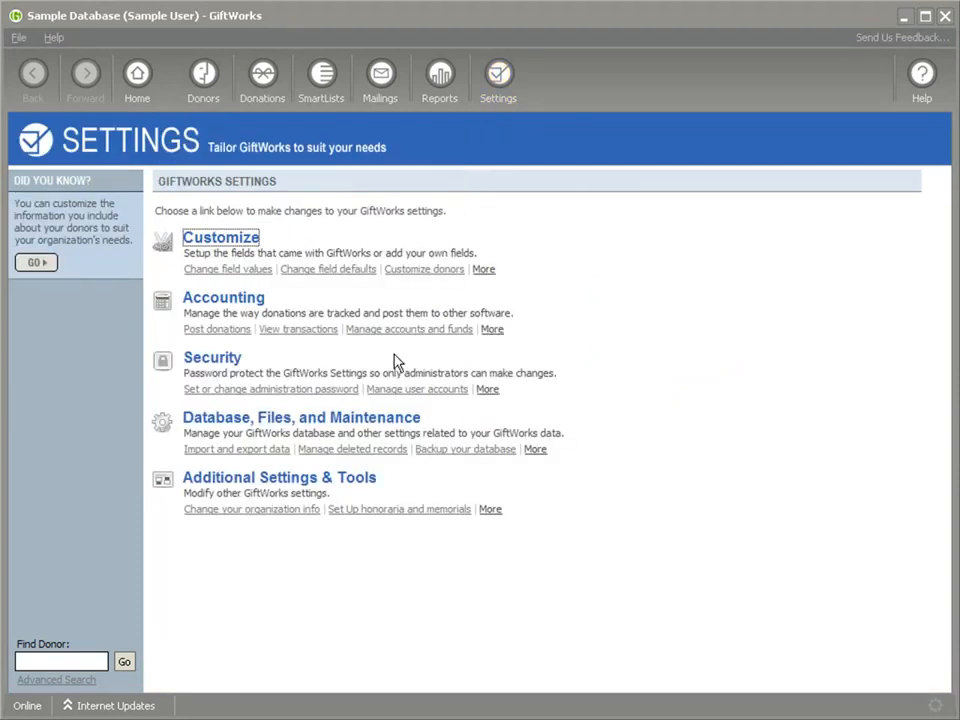
pyautogui.click(262, 478)
pyautogui.click(266, 404)
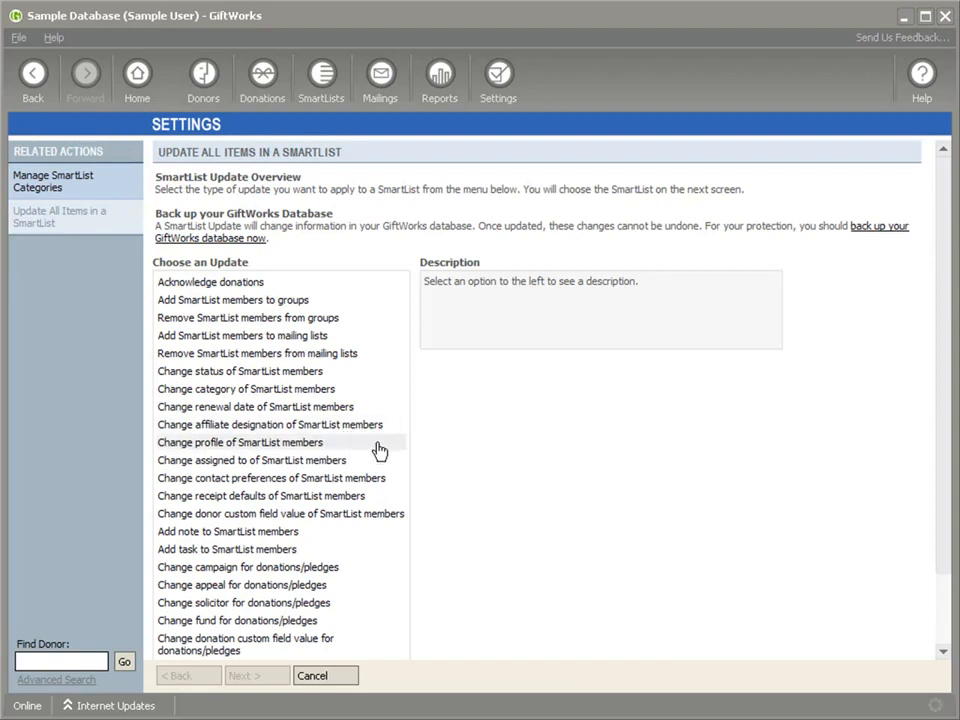
pyautogui.click(247, 498)
pyautogui.click(252, 677)
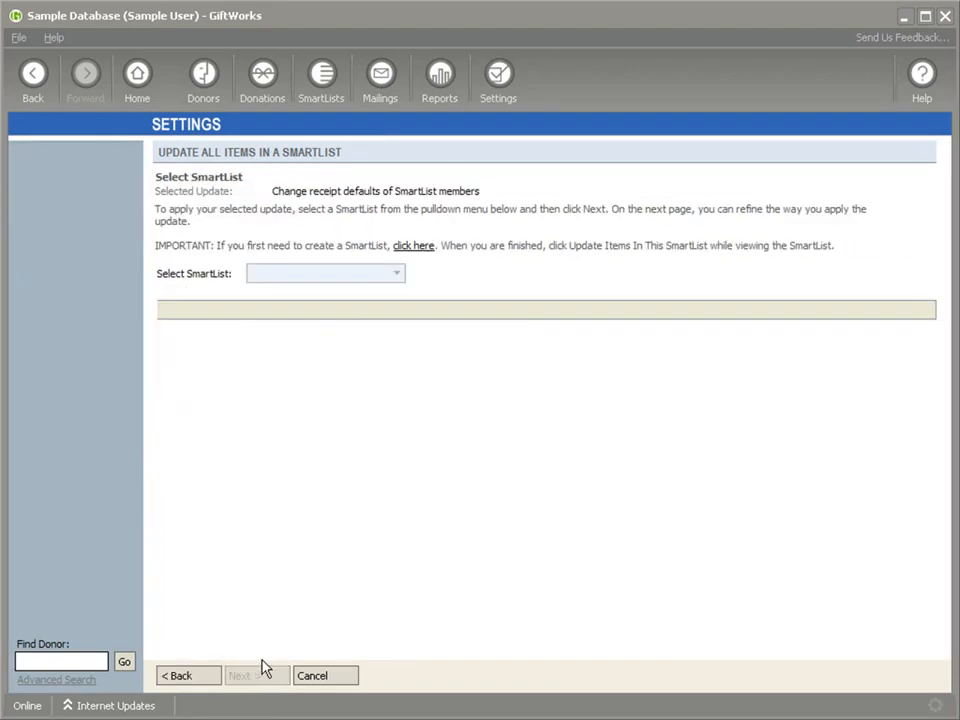
pyautogui.click(370, 274)
pyautogui.click(336, 309)
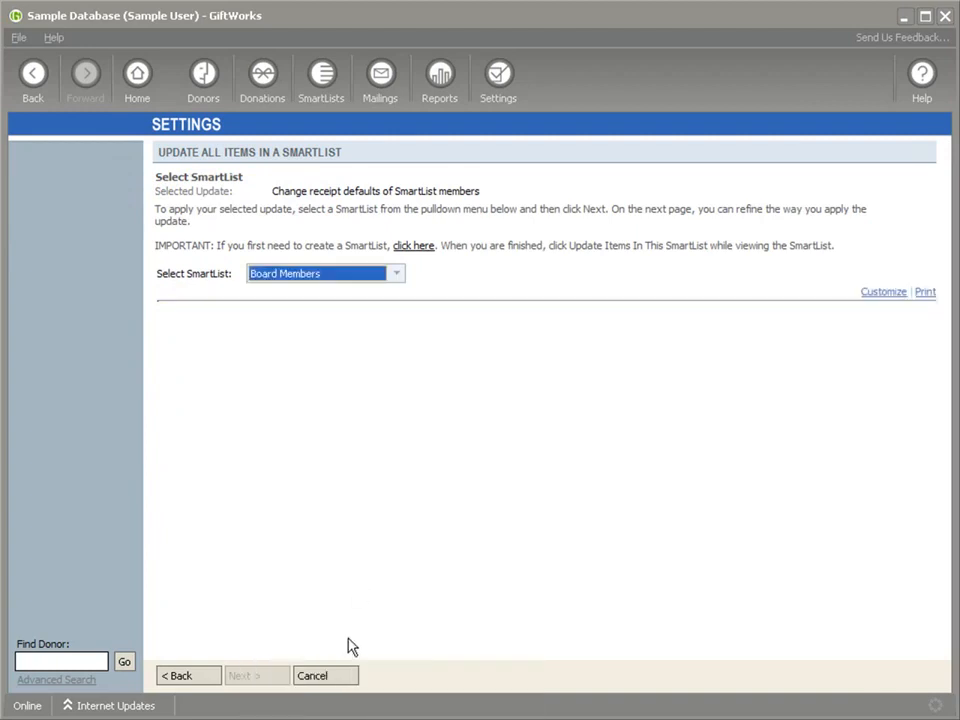
pyautogui.click(253, 677)
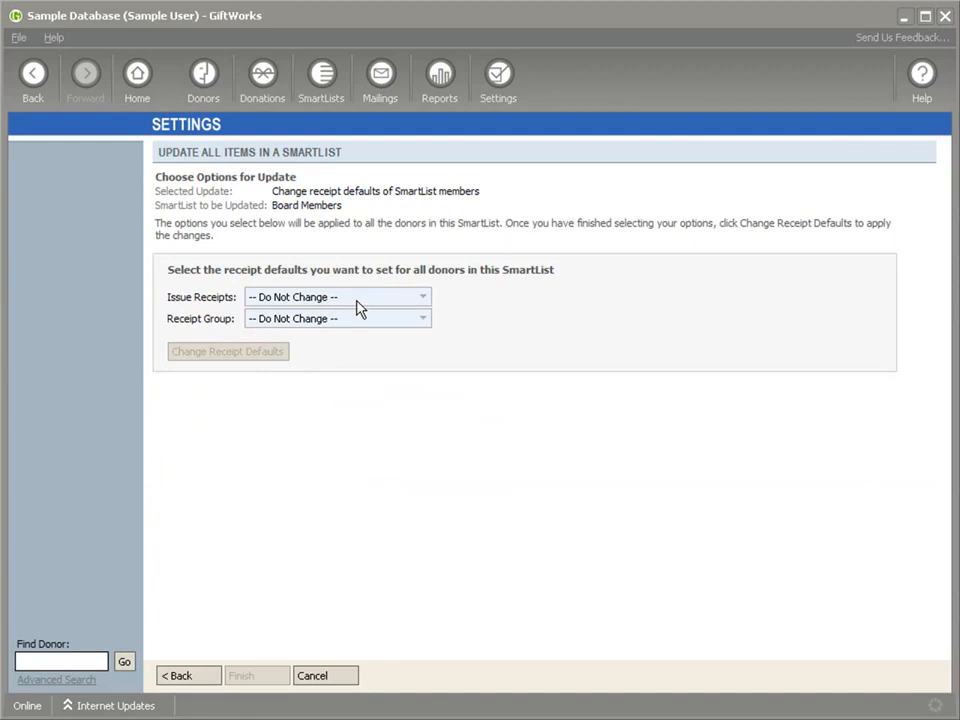
pyautogui.click(325, 678)
# - Review the Issue Receipt choices for changing receipt settings of received donations in the 2011 In-Kind Giving SmartList, and cancel the update
pyautogui.click(252, 401)
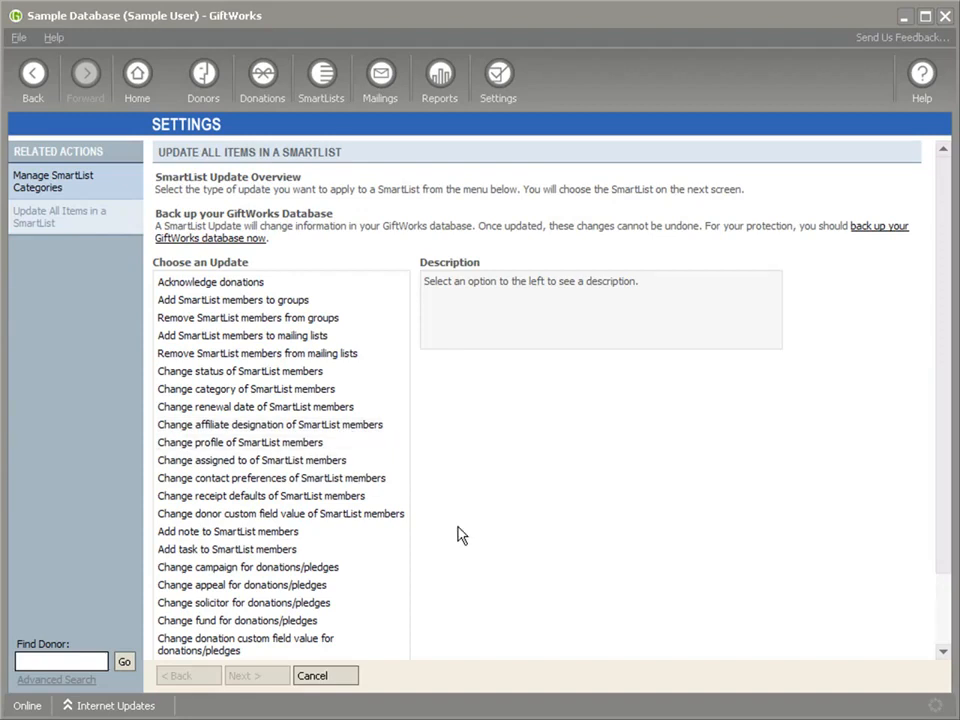
pyautogui.scroll(-3, 459, 535)
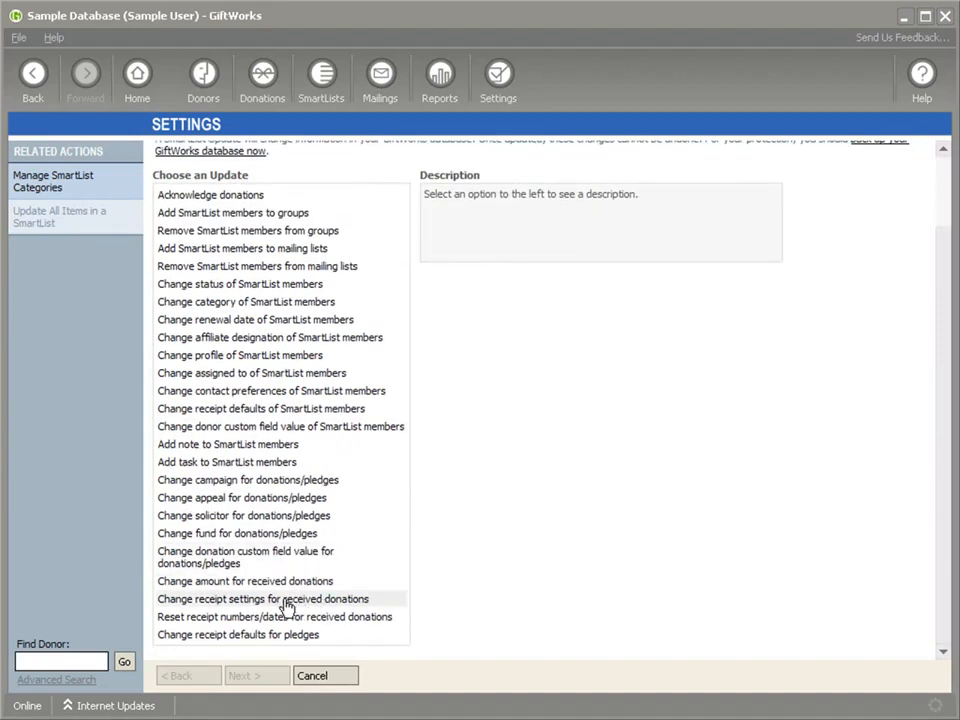
pyautogui.click(293, 604)
pyautogui.click(266, 675)
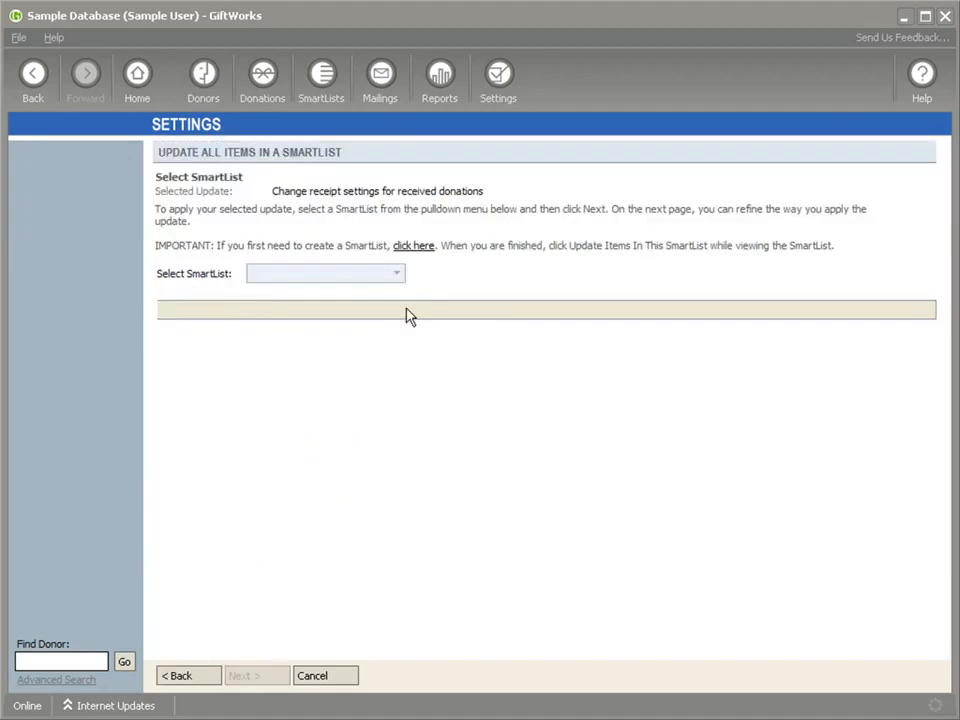
pyautogui.click(400, 273)
pyautogui.click(330, 335)
pyautogui.click(260, 680)
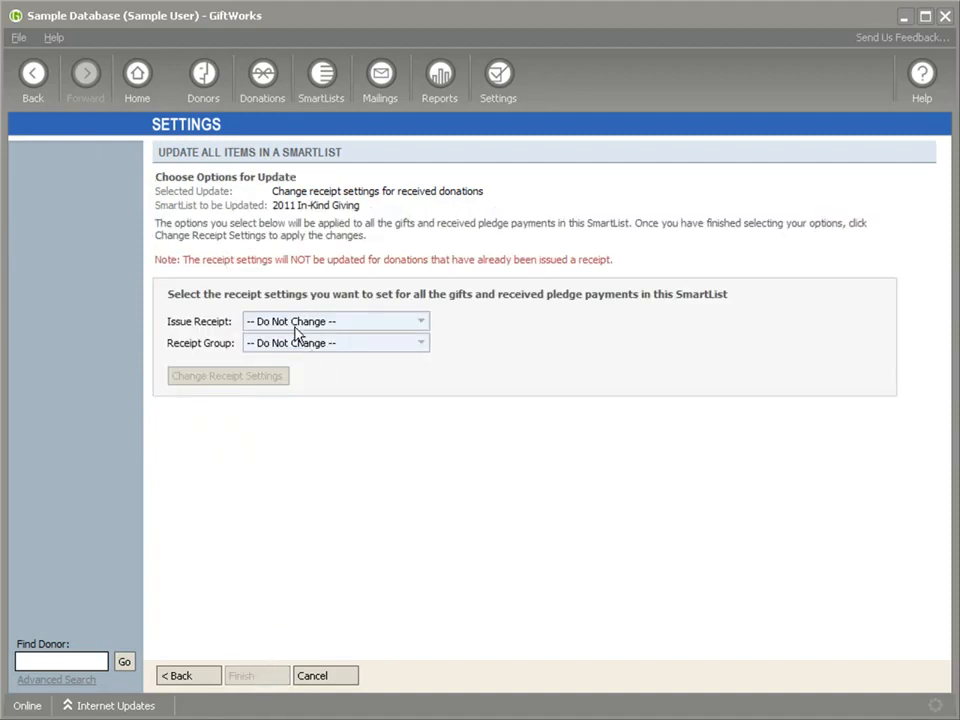
pyautogui.click(429, 327)
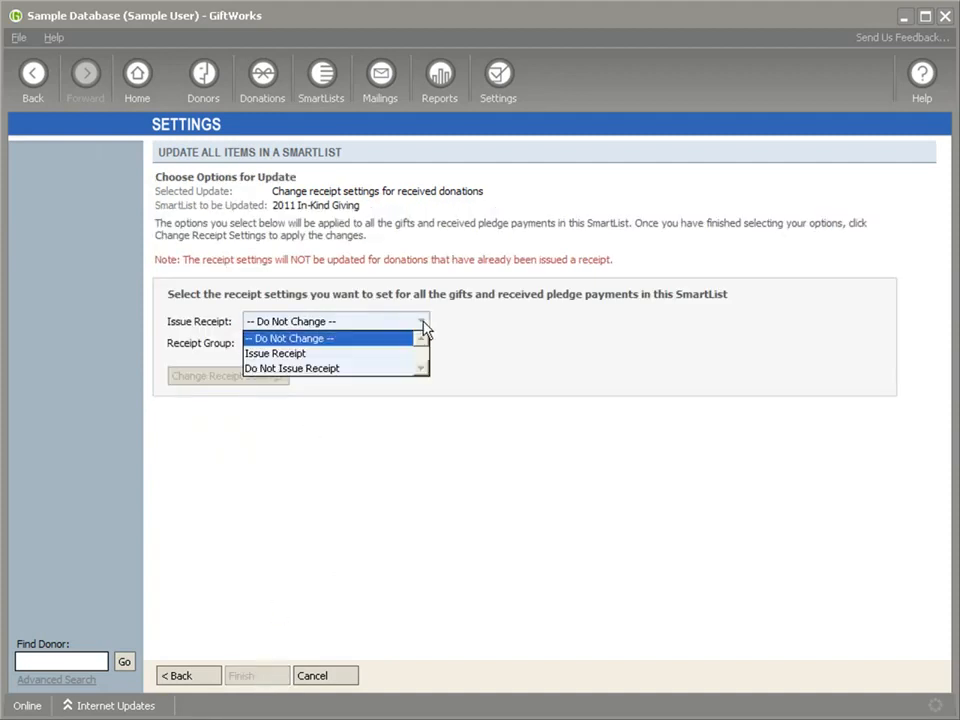
pyautogui.click(398, 326)
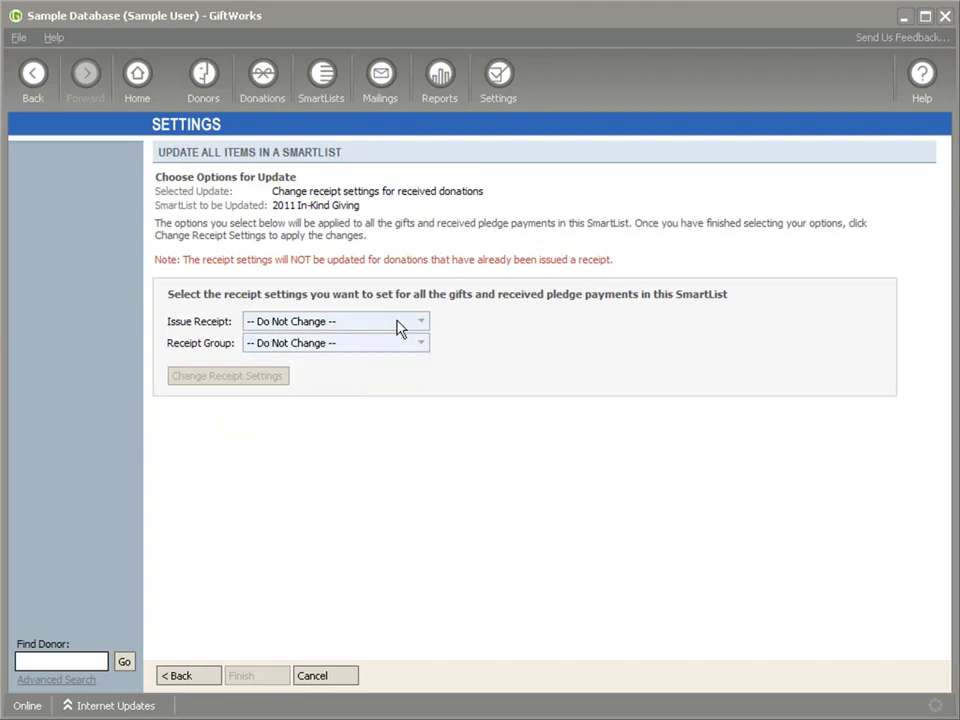
pyautogui.click(313, 677)
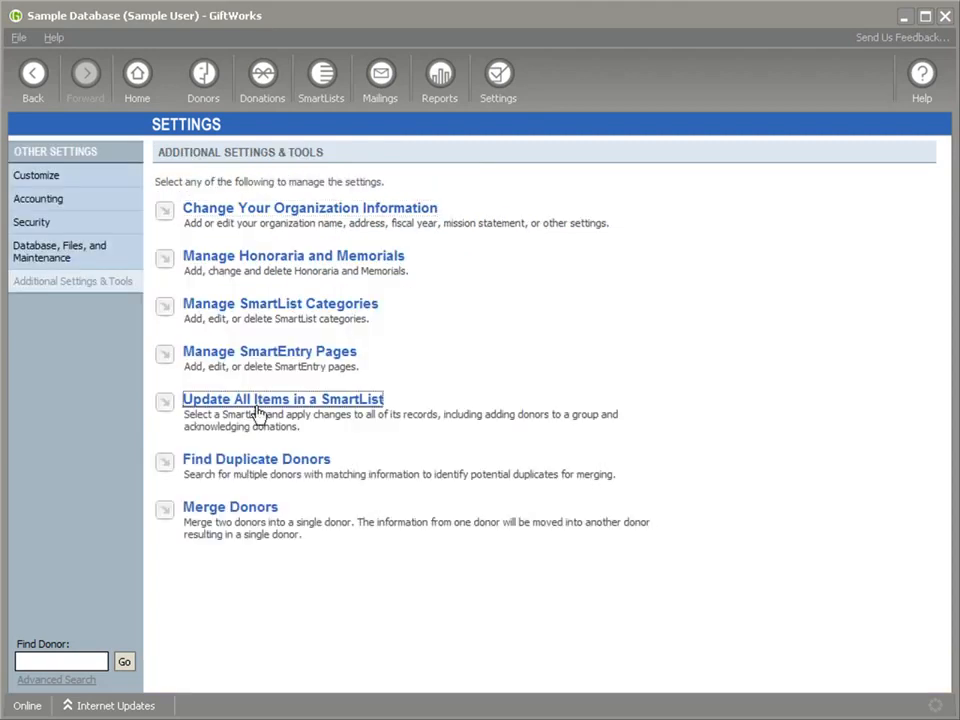
# - Review the options for resetting receipt numbers and dates of received donations in the 2011 In-Kind Giving SmartList, and cancel the update
pyautogui.click(257, 403)
pyautogui.scroll(-2, 320, 510)
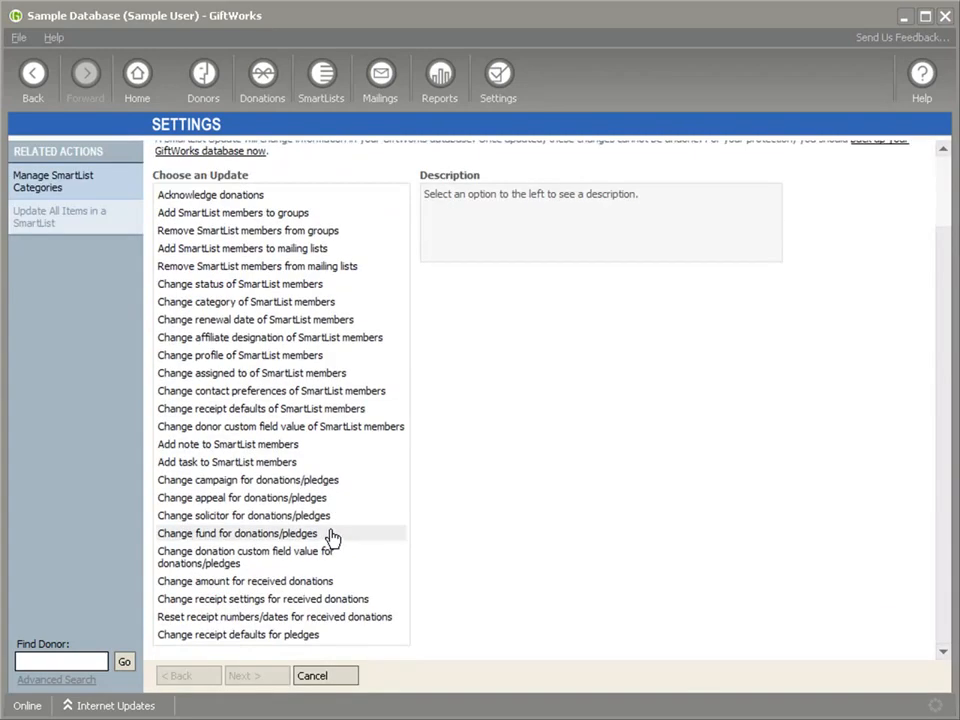
pyautogui.click(232, 620)
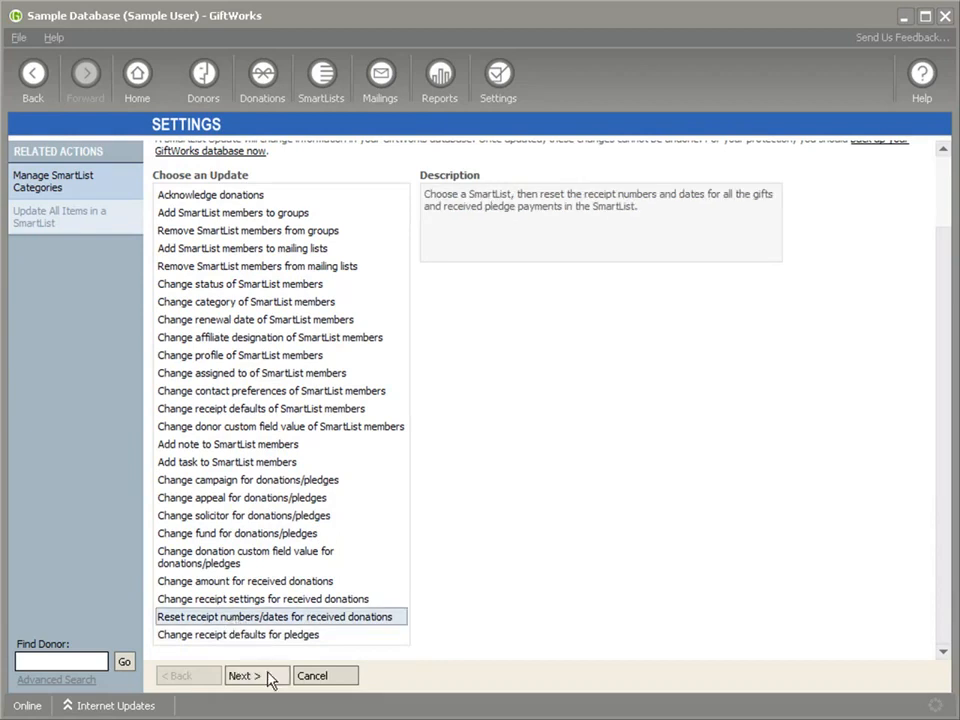
pyautogui.click(258, 676)
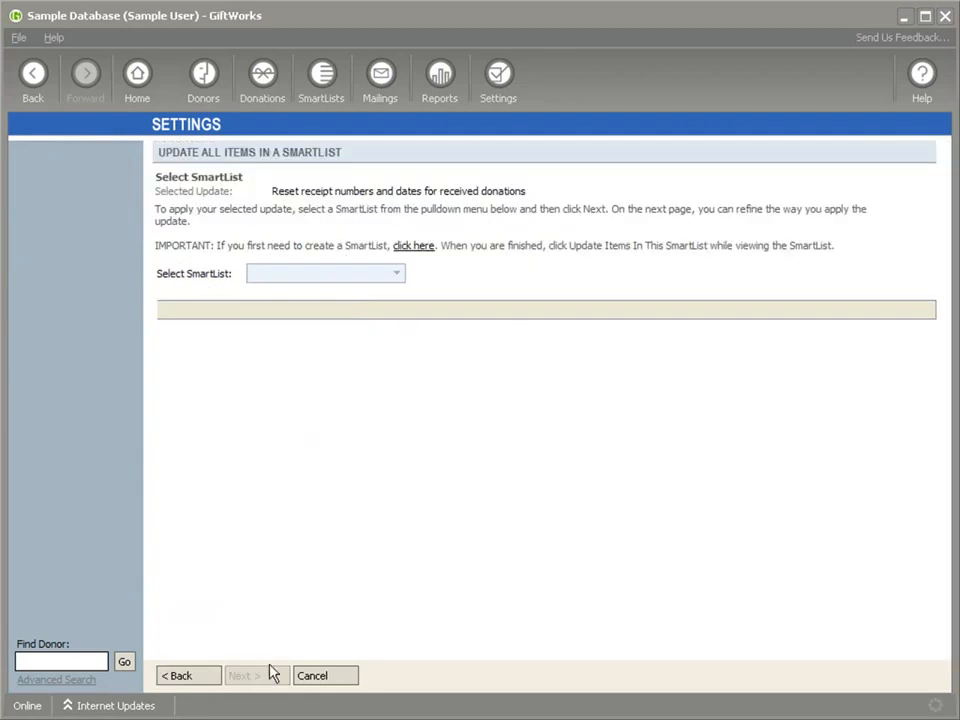
pyautogui.click(379, 276)
pyautogui.click(317, 335)
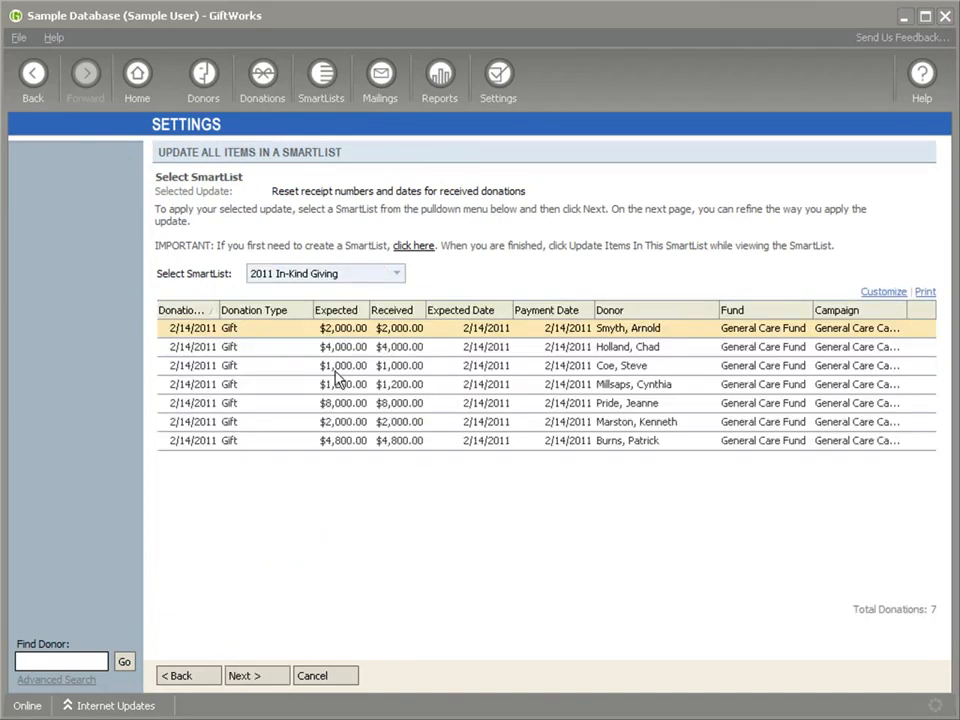
pyautogui.click(257, 677)
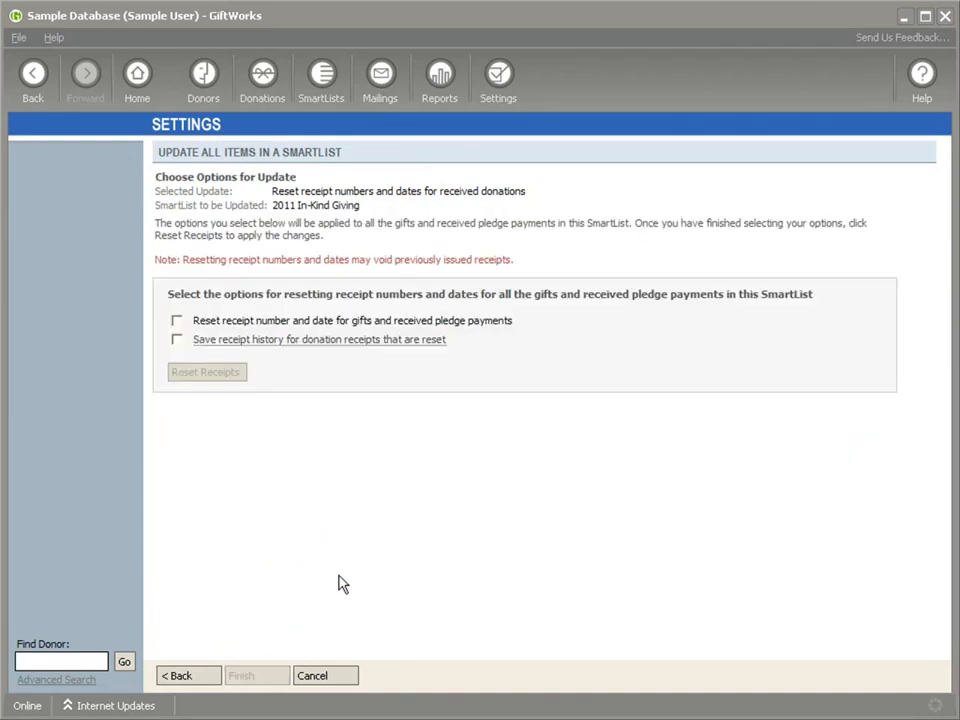
pyautogui.click(339, 679)
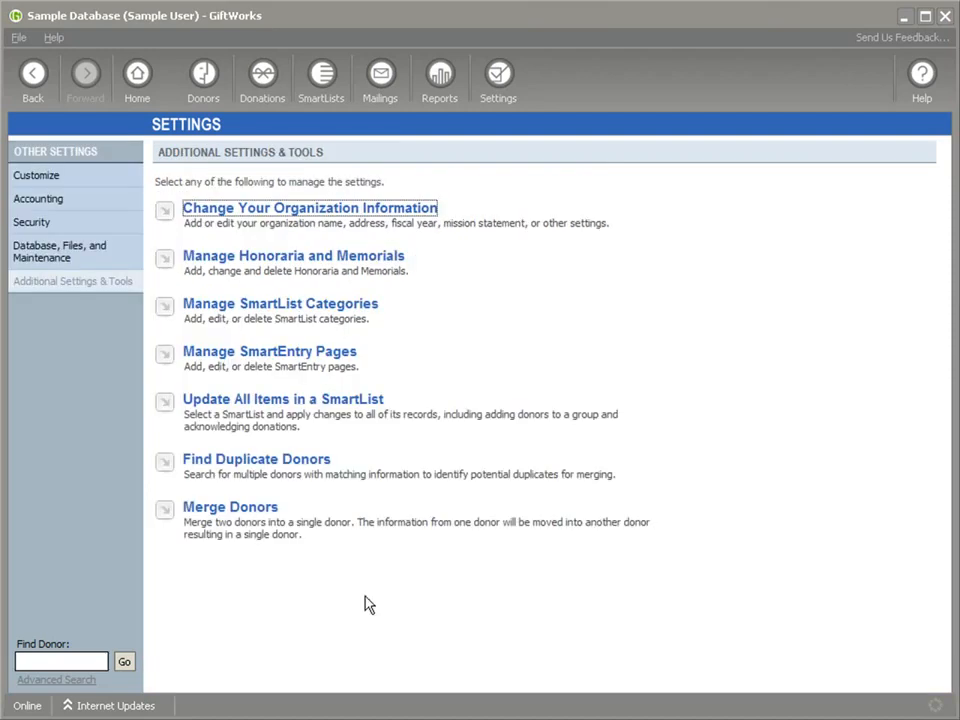